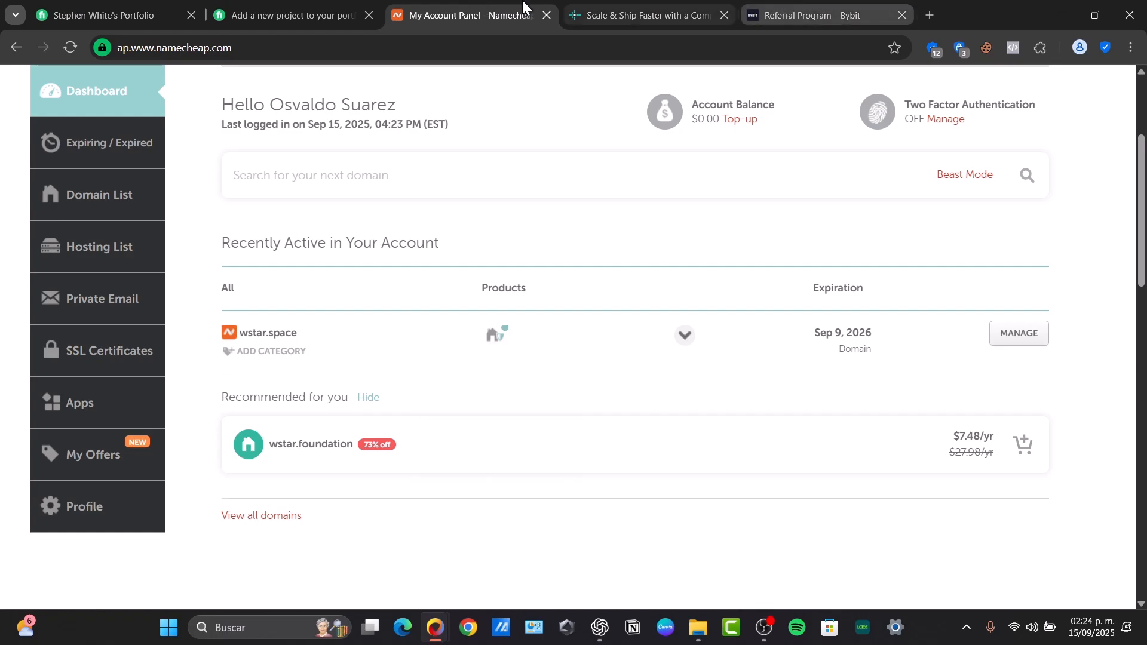
# Sign up for a new Netlify account using a Google account
pyautogui.click(597, 15)
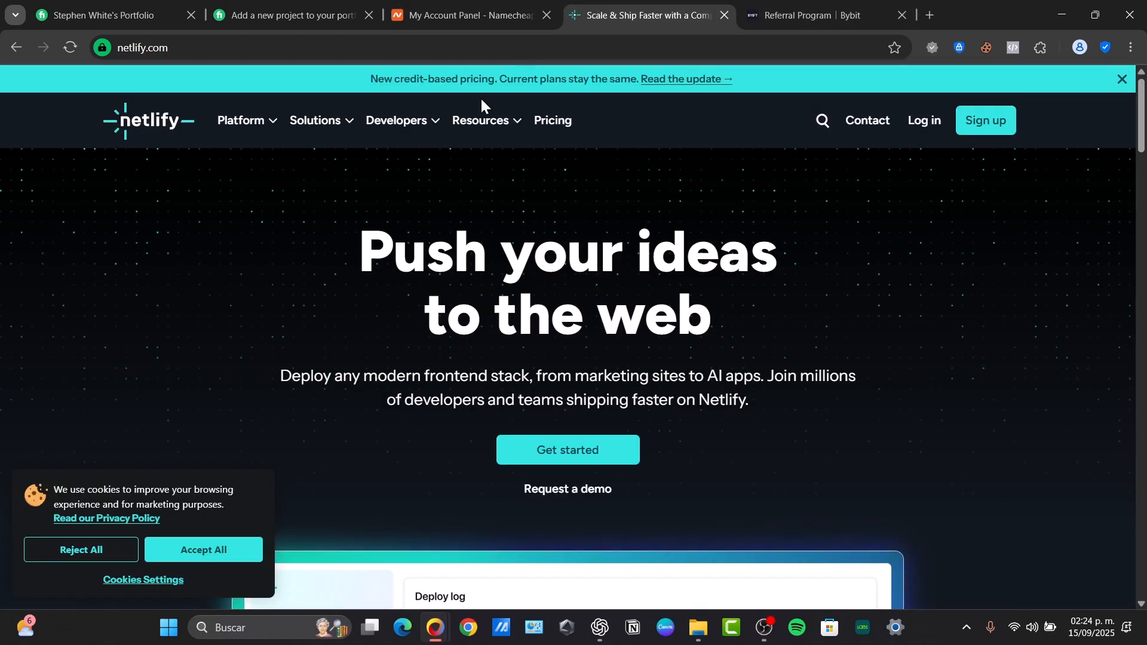
pyautogui.click(568, 450)
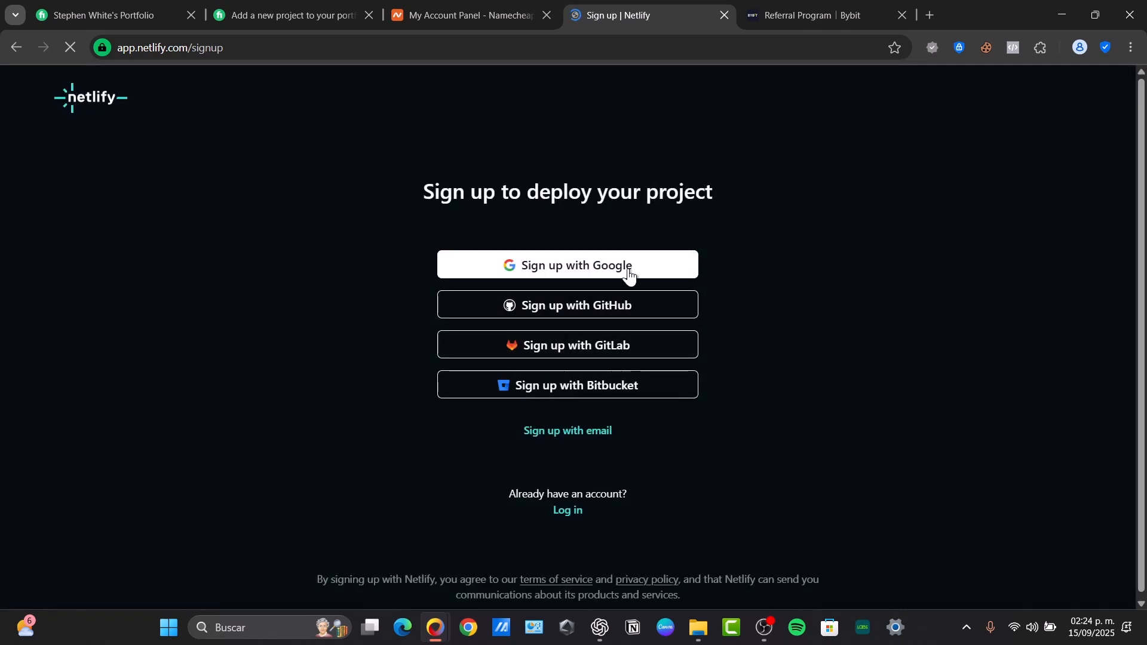
pyautogui.click(629, 274)
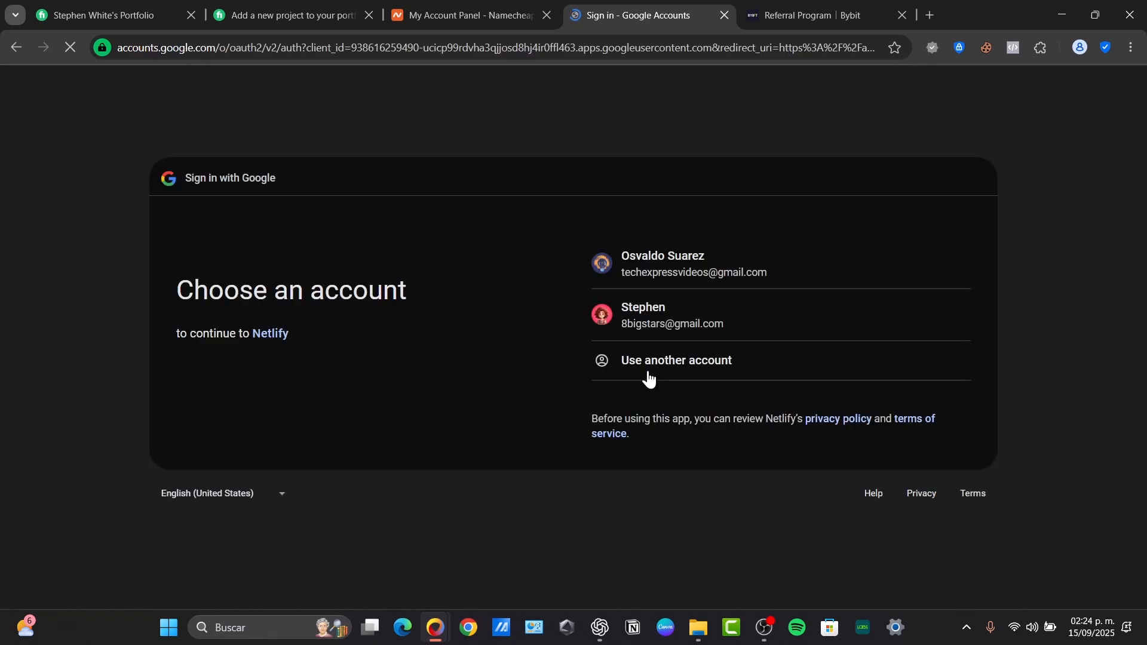
pyautogui.click(689, 262)
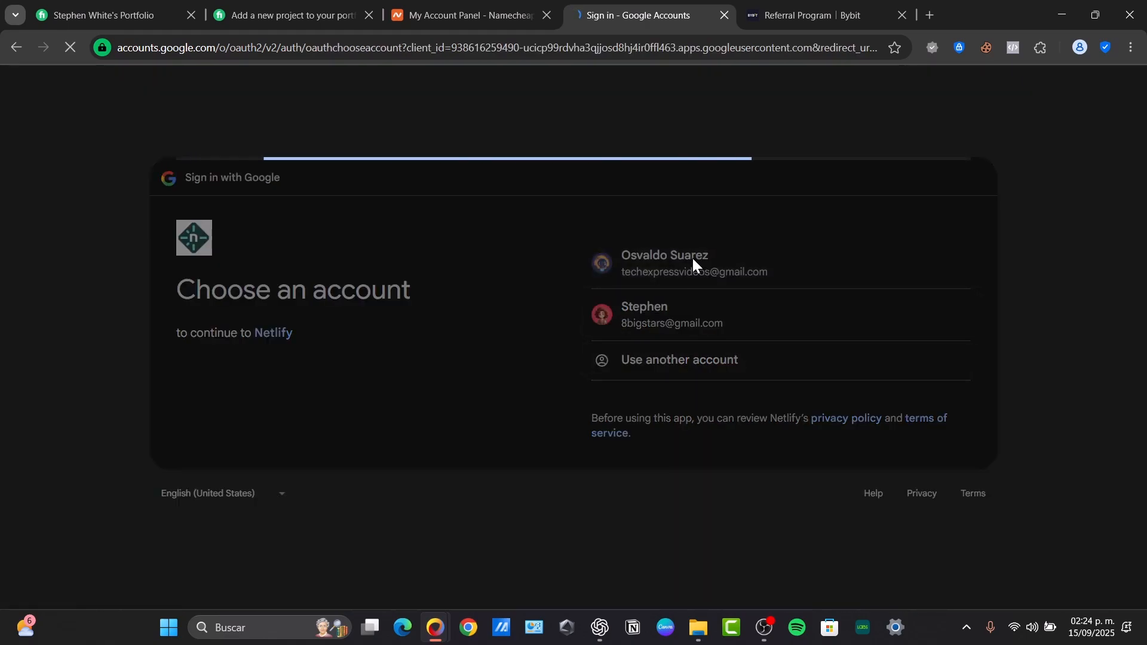
pyautogui.click(852, 477)
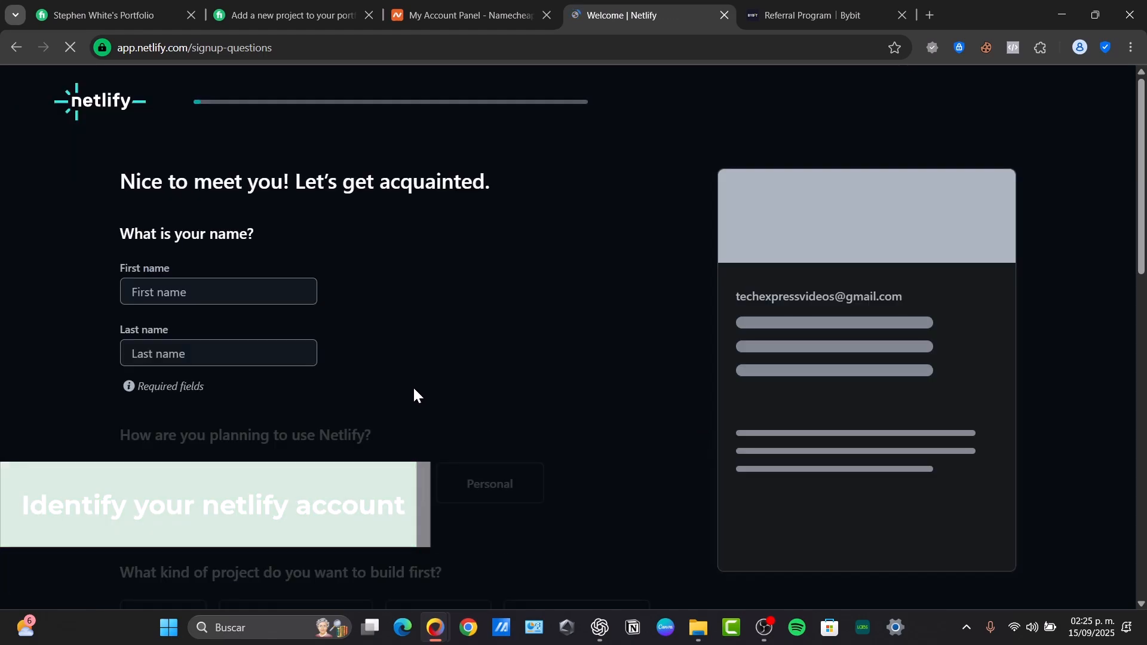
# Enter the user's first and last name in the Netlify sign-up form
pyautogui.click(258, 291)
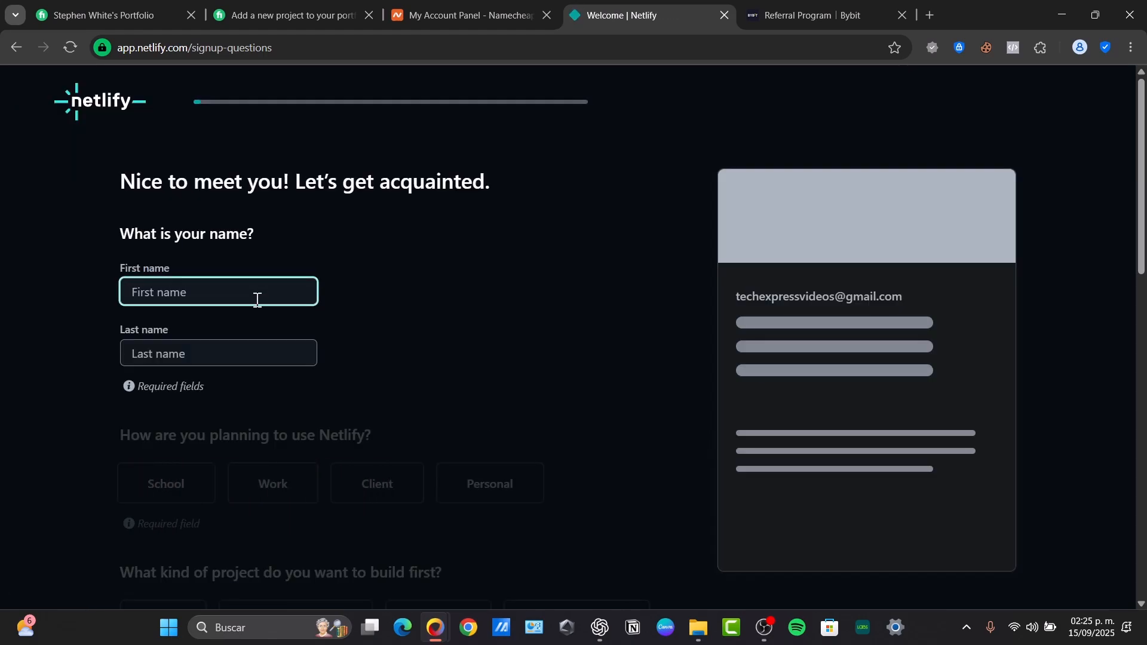
pyautogui.press('Tab')
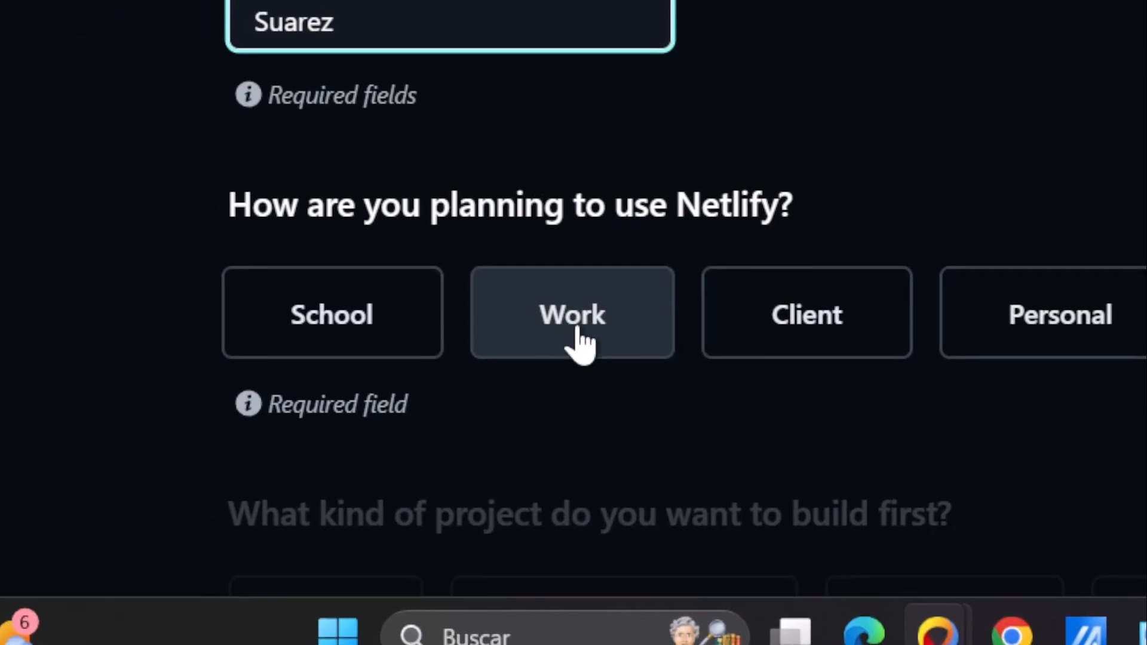
# Choose Work as the planned use and enter company name 'whist'
pyautogui.click(290, 478)
pyautogui.scroll(-3, 618, 308)
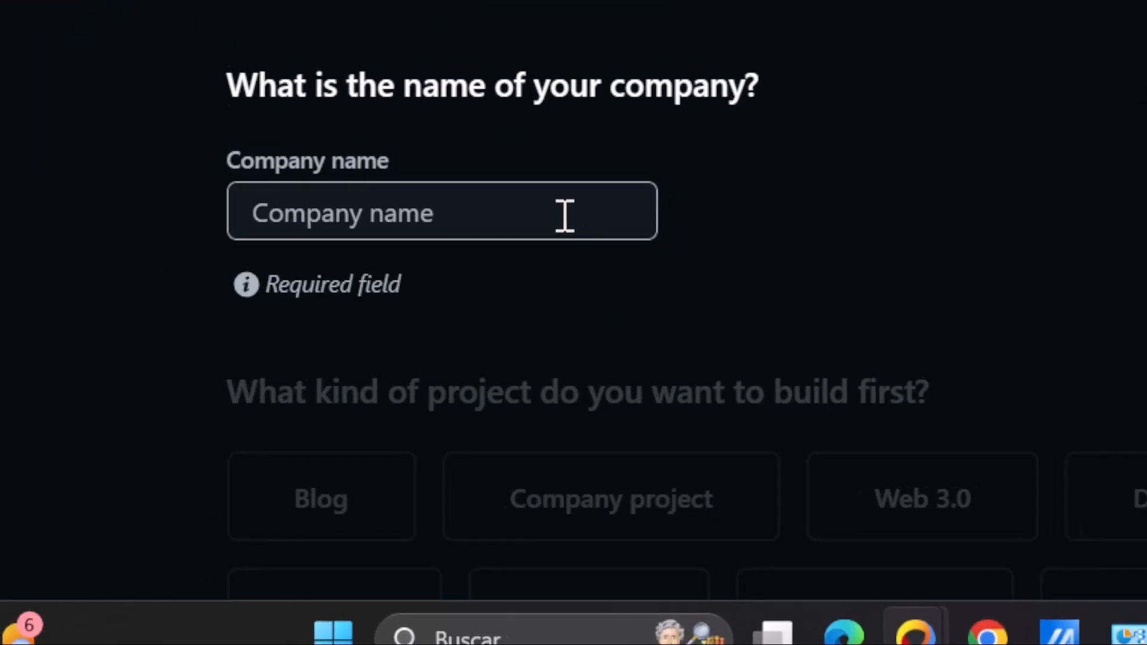
pyautogui.click(573, 210)
pyautogui.scroll(-3, 837, 291)
pyautogui.write('whist')
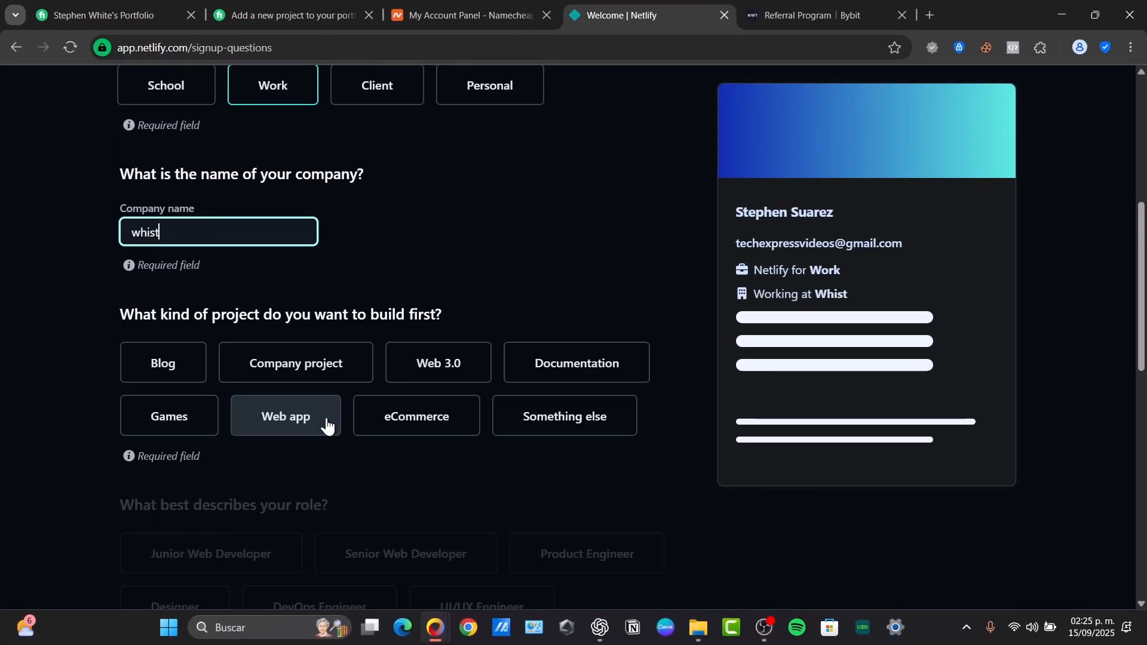
# Pick Blog project, Designer role and Just me team size, then continue to deploy
pyautogui.click(172, 374)
pyautogui.scroll(-3, 253, 342)
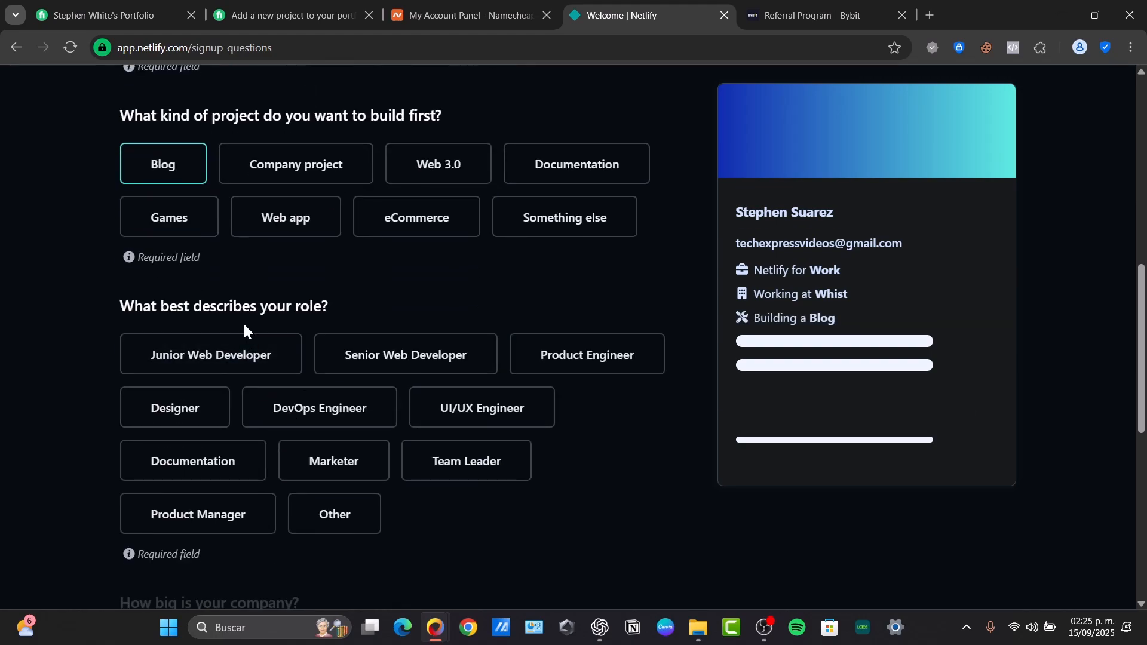
pyautogui.click(195, 397)
pyautogui.scroll(-3, 360, 477)
pyautogui.click(143, 465)
pyautogui.scroll(-2, 289, 490)
pyautogui.scroll(-2, 179, 466)
pyautogui.click(134, 440)
pyautogui.click(230, 571)
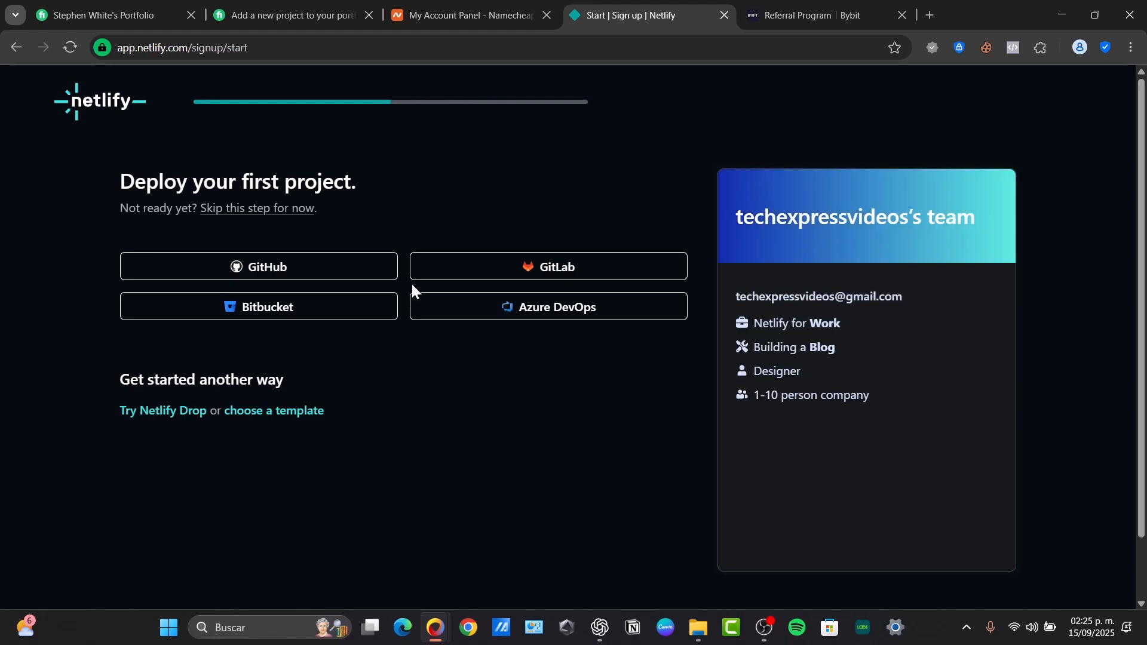
# Connect GitHub by authorizing Netlify and installing it on all repositories
pyautogui.click(330, 263)
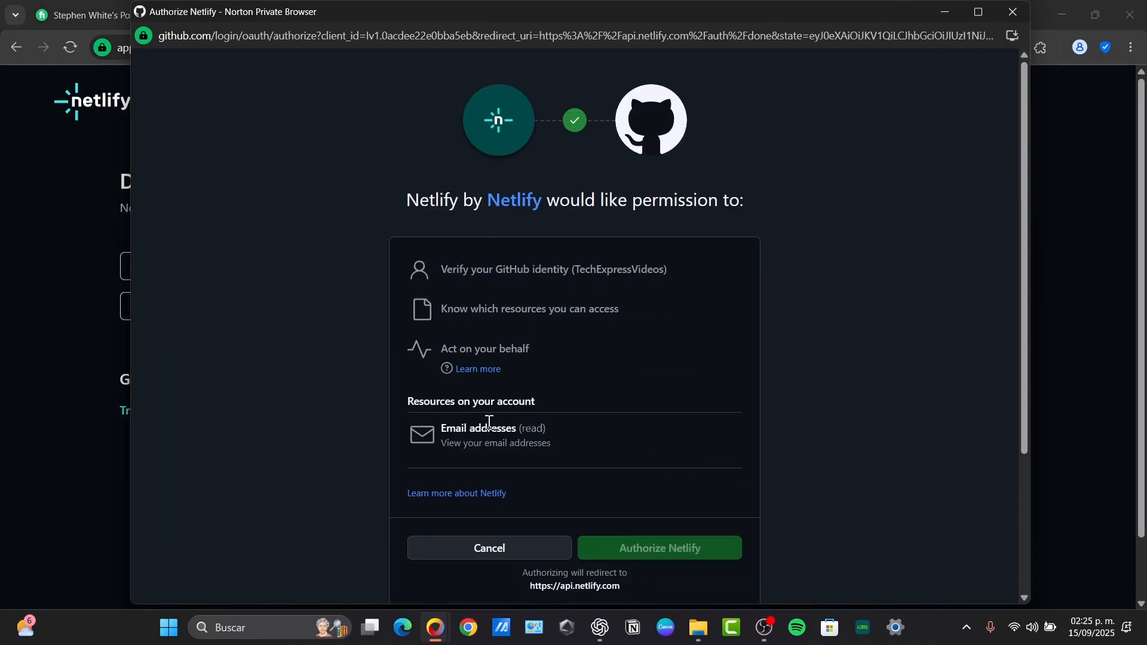
pyautogui.scroll(-3, 657, 513)
pyautogui.click(687, 356)
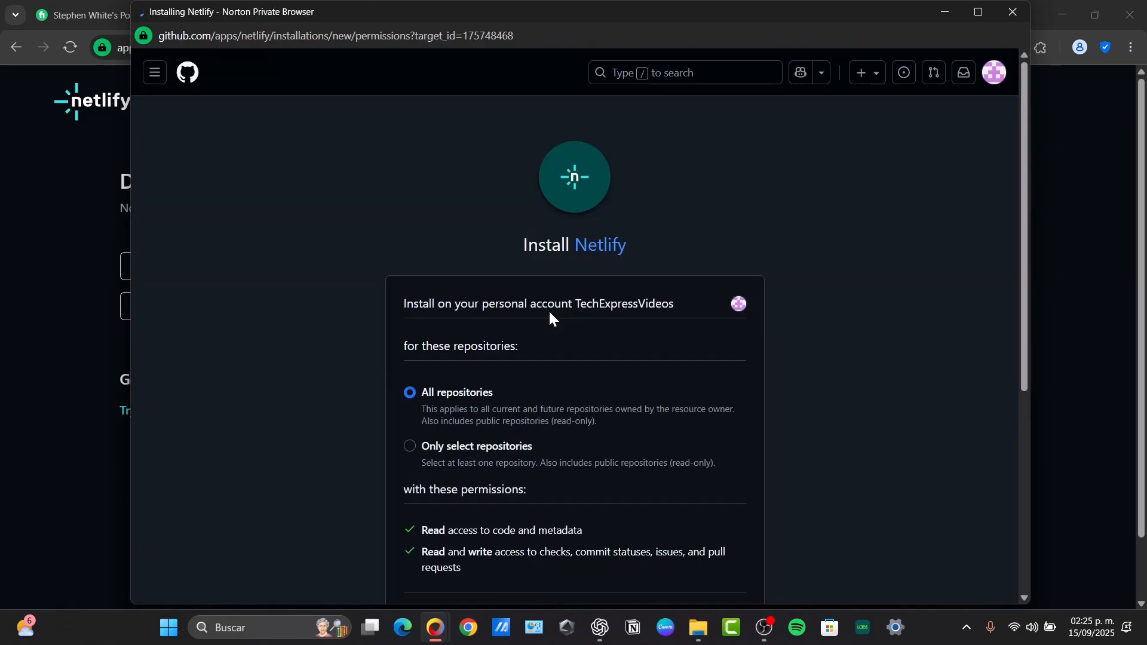
pyautogui.scroll(-5, 633, 331)
pyautogui.click(455, 399)
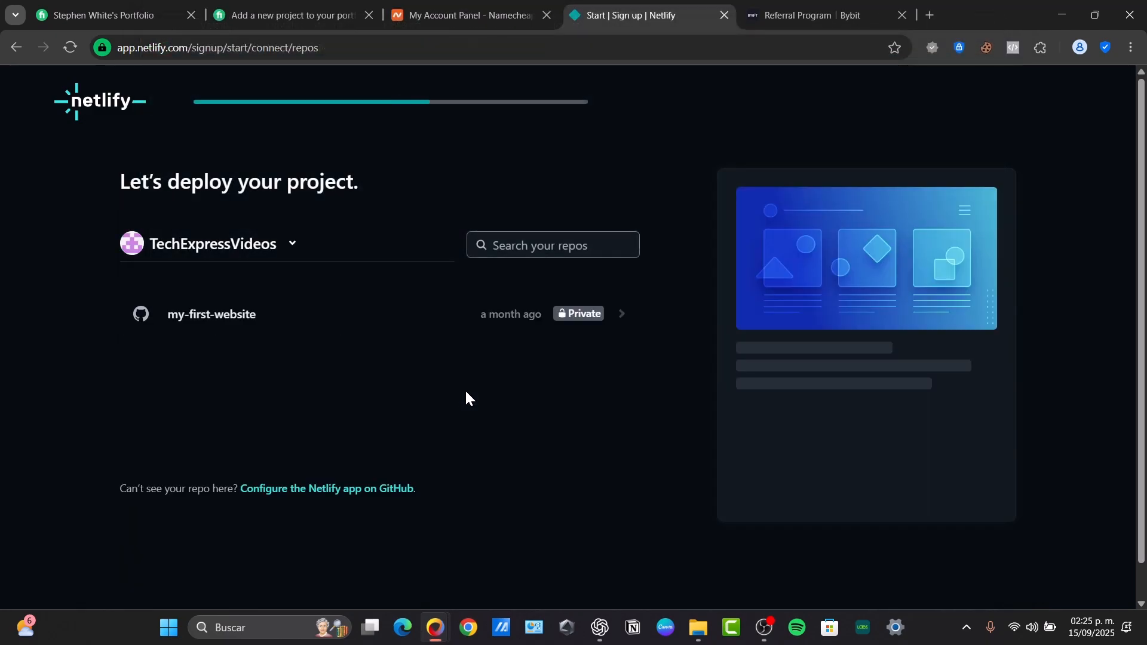
# Deploy my-first-website as jade-gelato-1437a2, then show the team's Add or register domain options
pyautogui.click(251, 320)
pyautogui.click(577, 561)
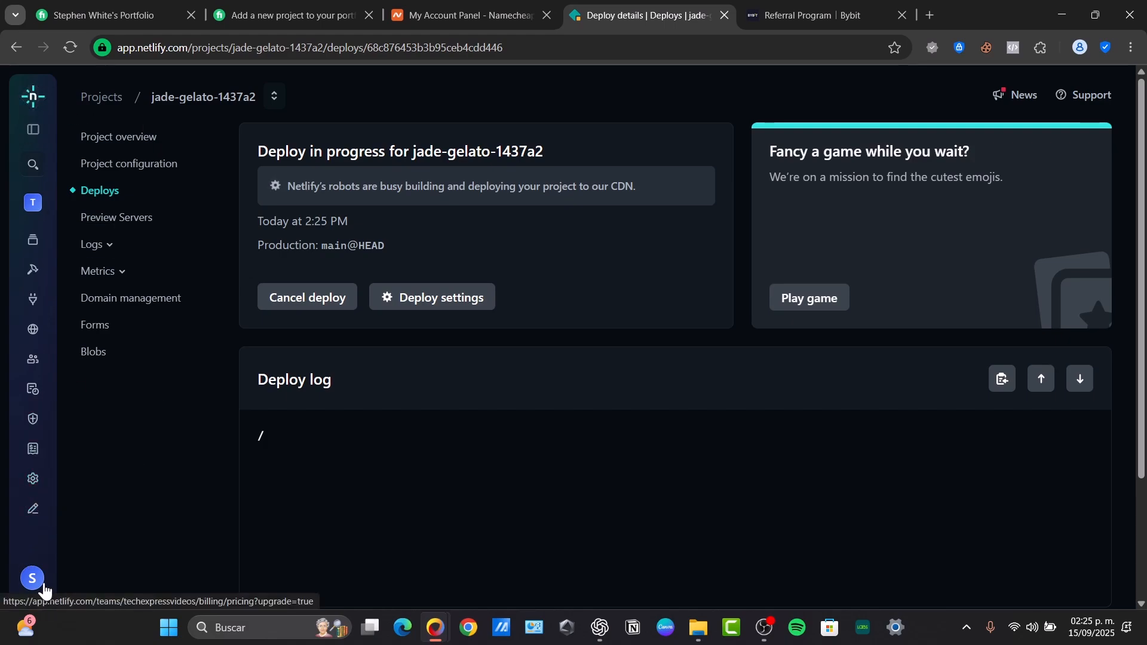
pyautogui.click(33, 475)
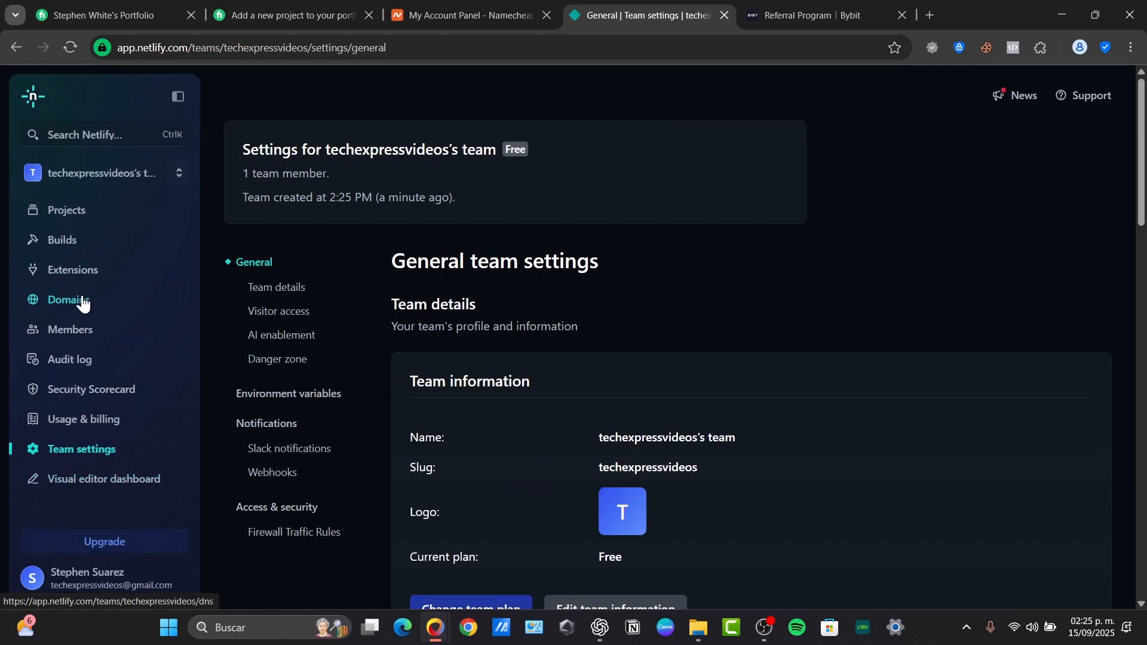
pyautogui.click(83, 304)
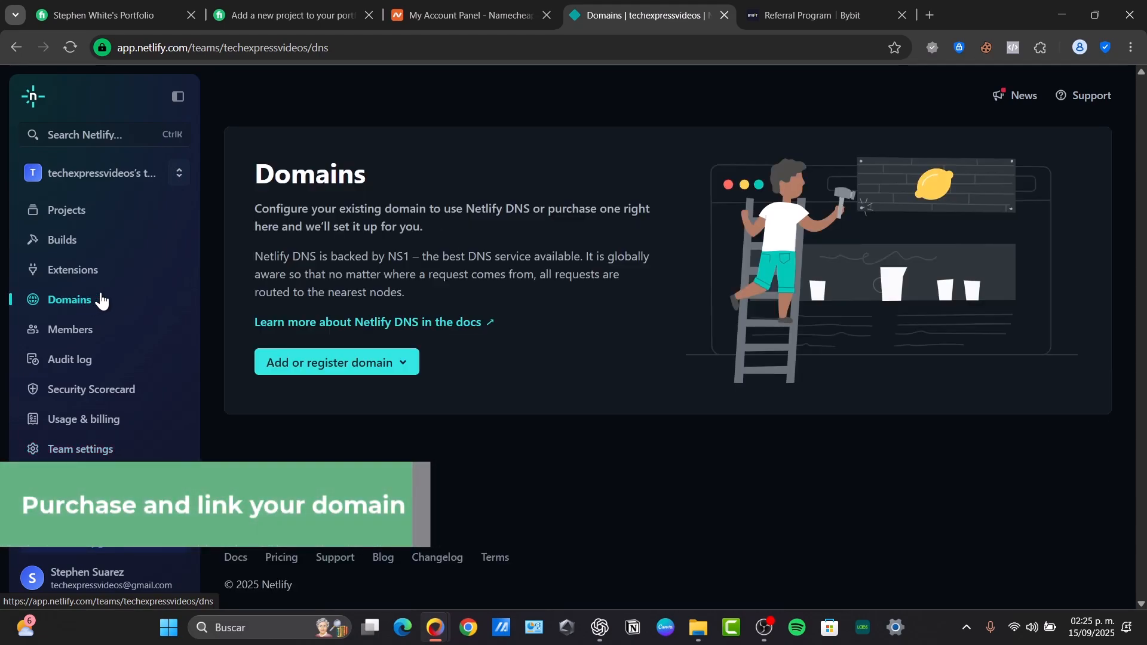
pyautogui.click(370, 368)
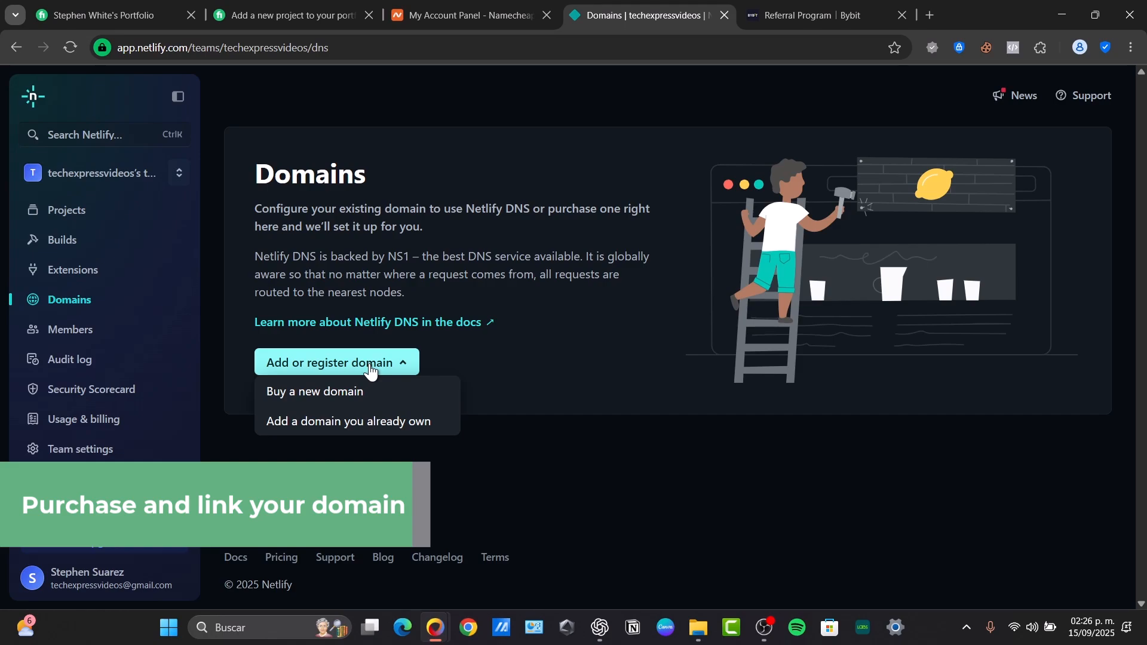
# Search Namecheap for 'whitestar' domain names from the home page
pyautogui.click(466, 14)
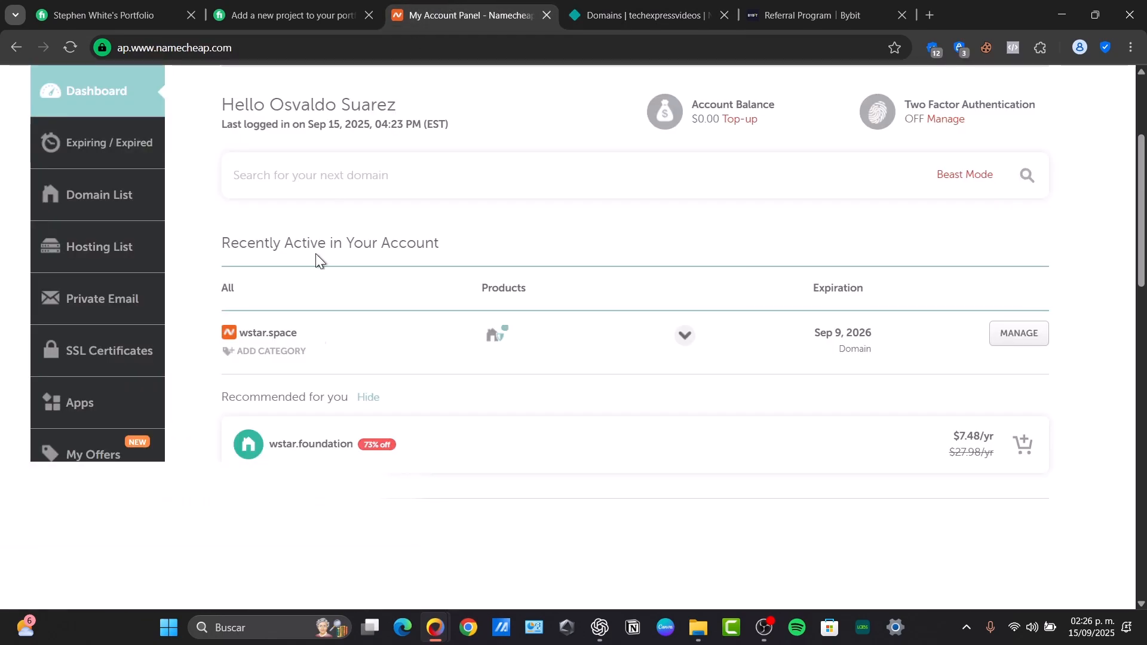
pyautogui.scroll(3, 337, 303)
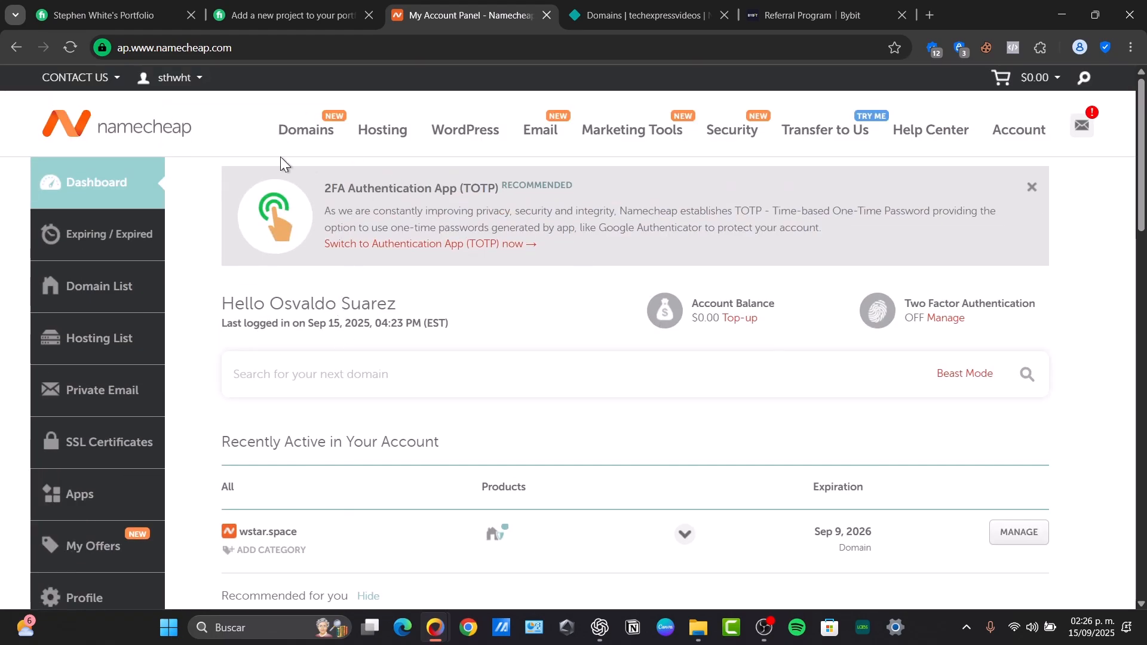
pyautogui.click(176, 135)
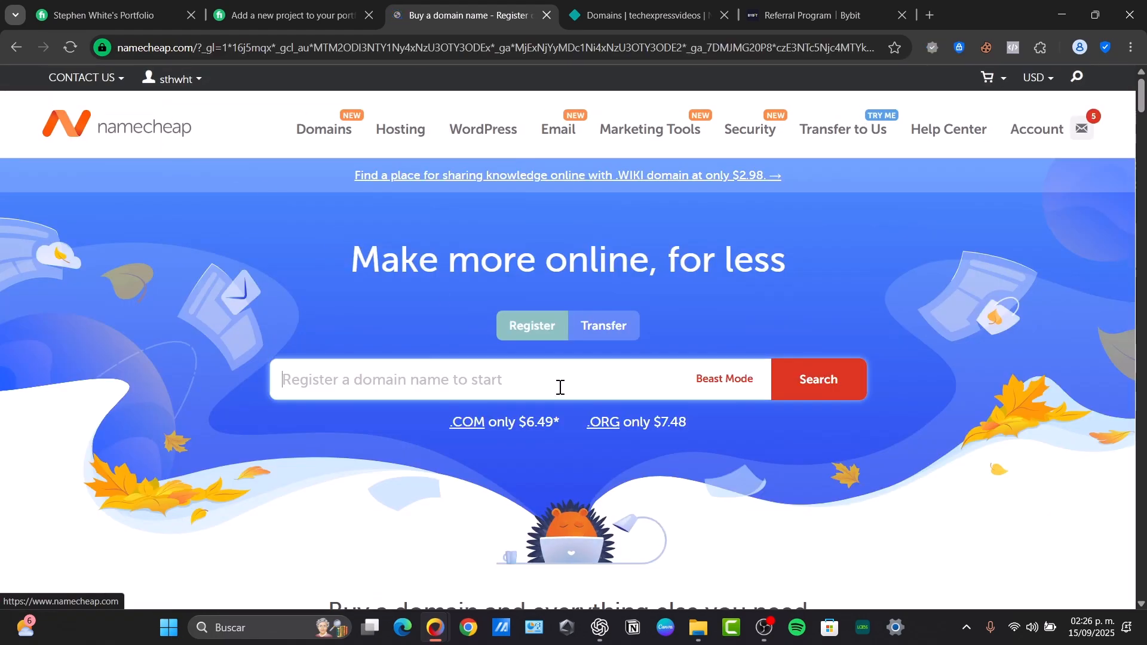
pyautogui.write('w')
pyautogui.press('BackSpace')
pyautogui.write('whi')
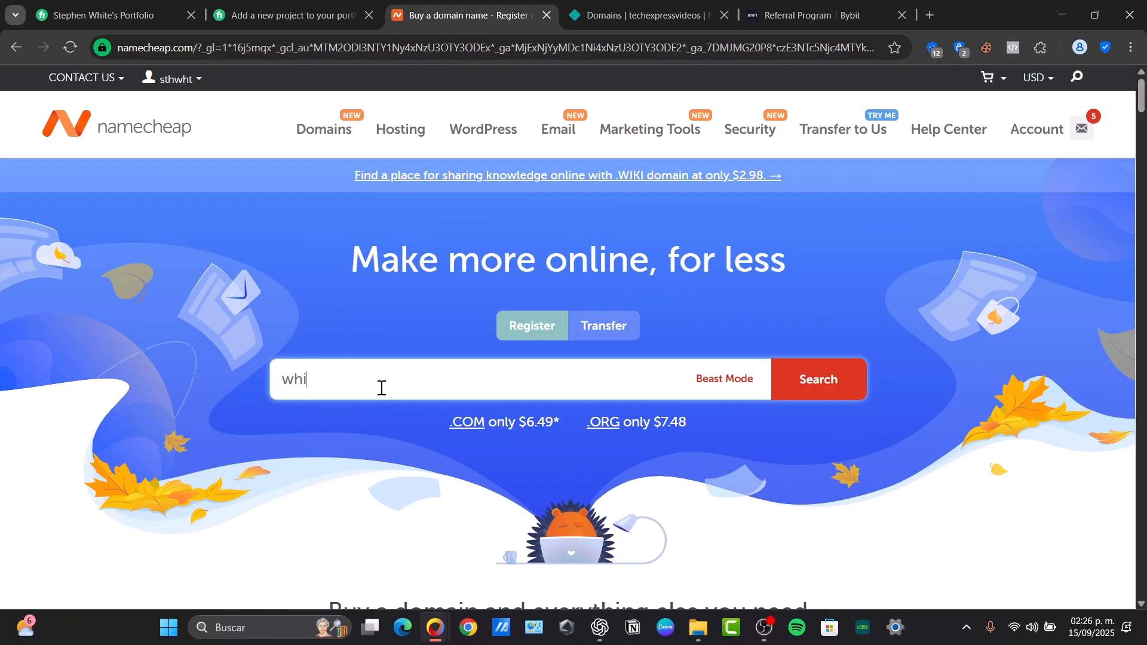
pyautogui.write('testar')
pyautogui.press('Return')
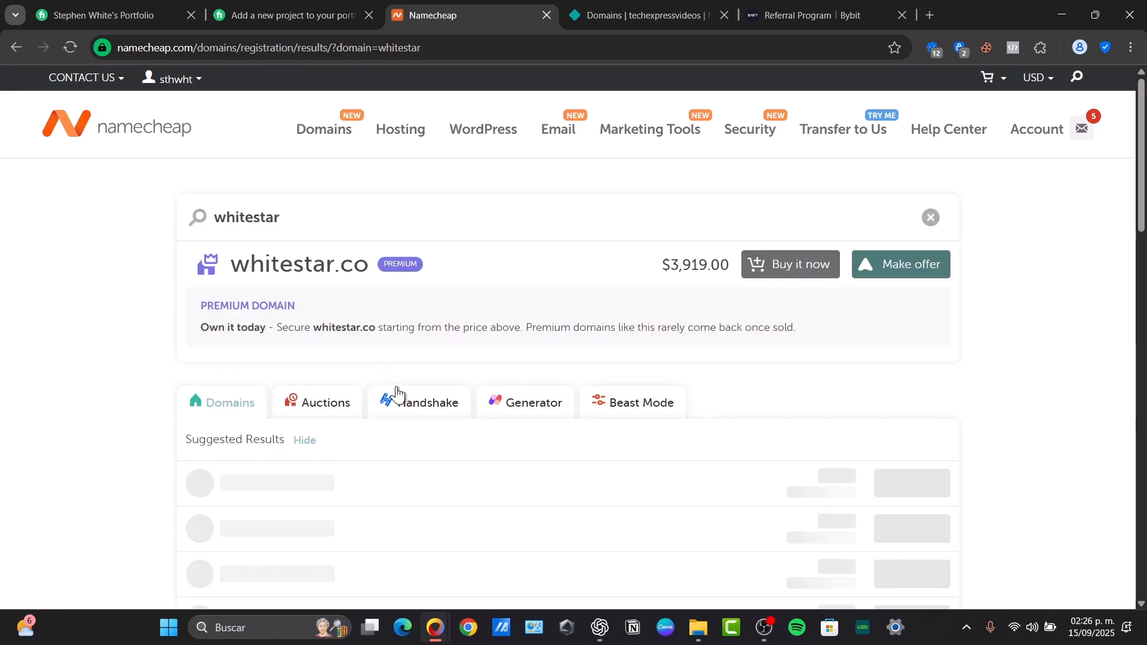
# Open the account's Domain List showing wstar.space active, then return to Netlify's Domains page
pyautogui.scroll(-3, 402, 353)
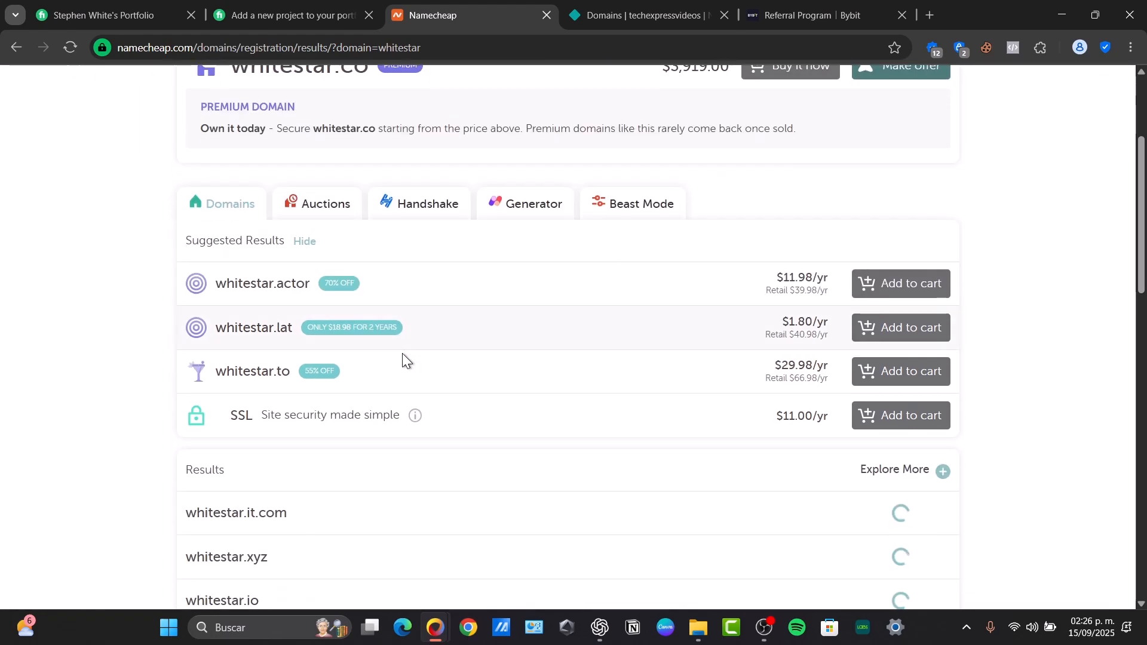
pyautogui.scroll(-2, 424, 362)
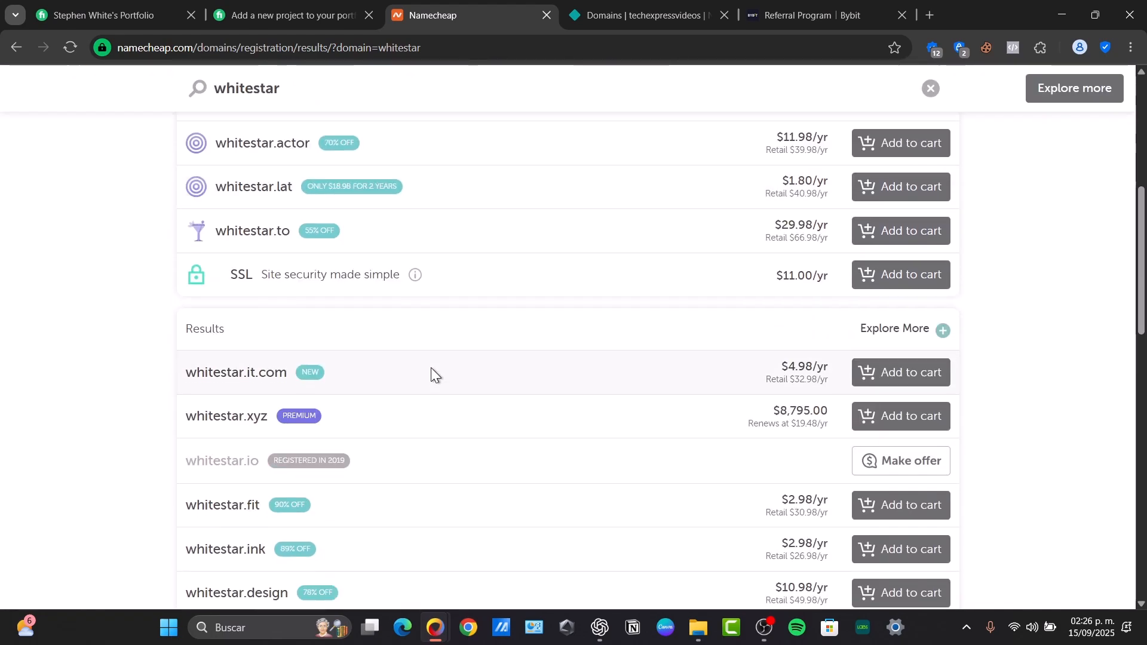
pyautogui.scroll(-3, 432, 367)
pyautogui.scroll(-8, 432, 370)
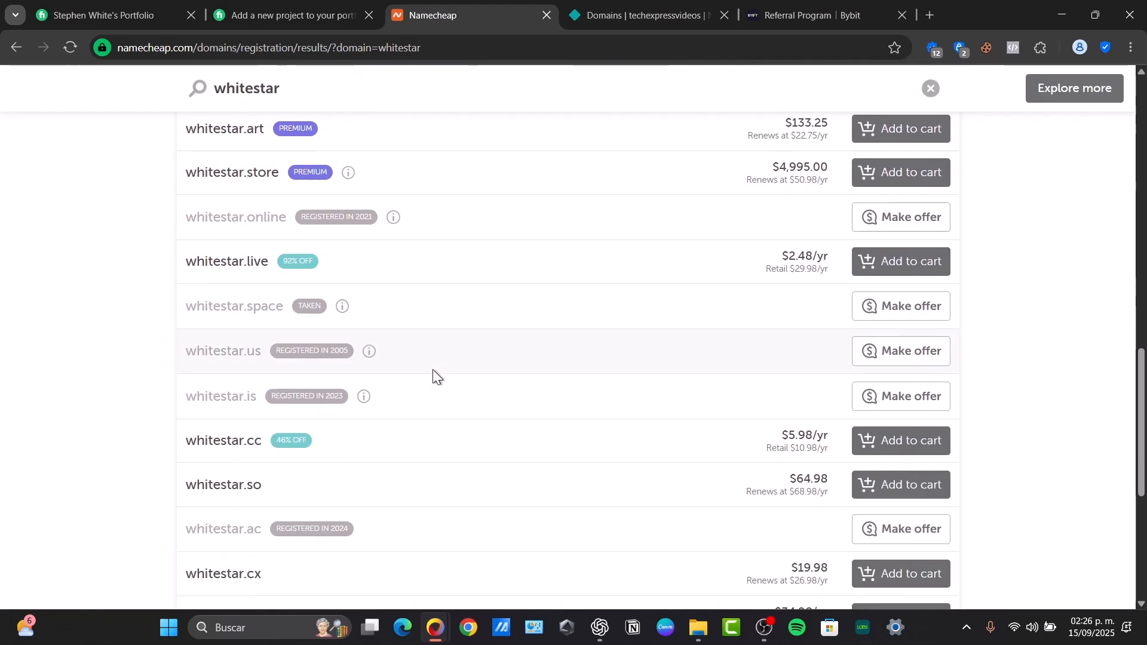
pyautogui.scroll(8, 433, 369)
pyautogui.scroll(8, 433, 370)
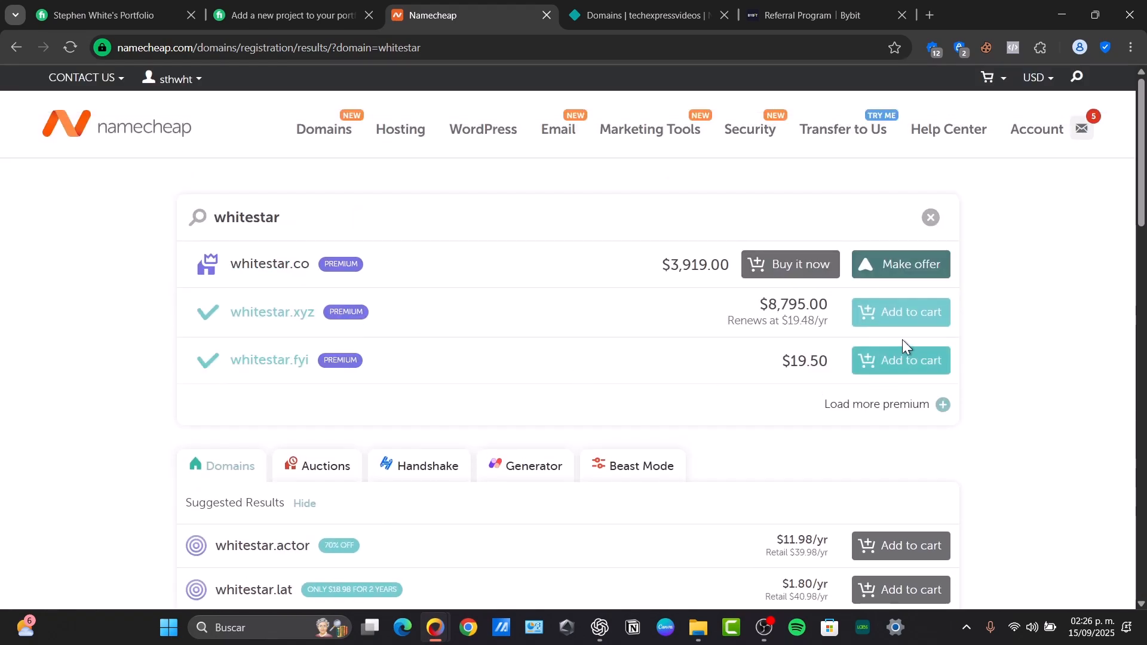
pyautogui.write('s')
pyautogui.moveTo(1036, 130)
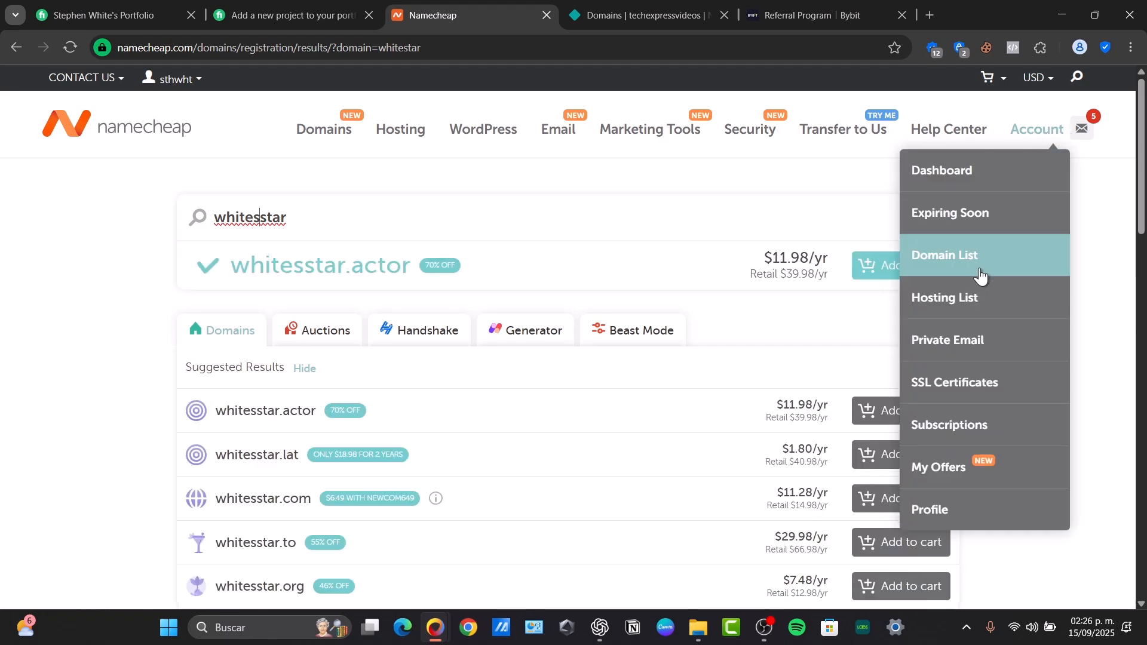
pyautogui.click(975, 271)
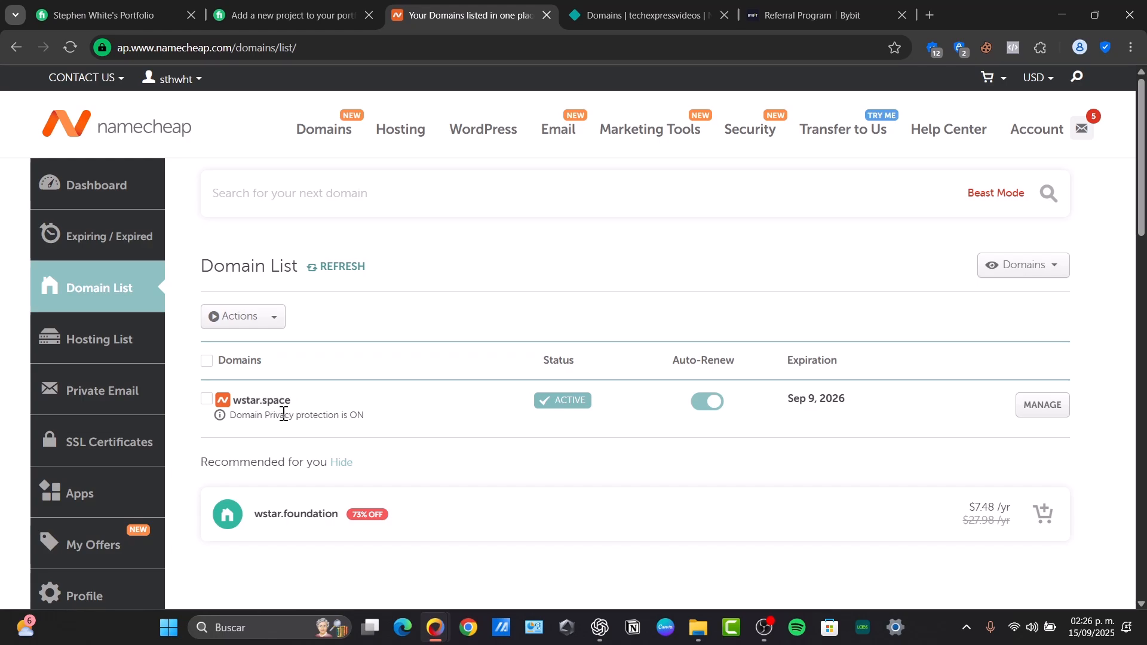
pyautogui.click(626, 17)
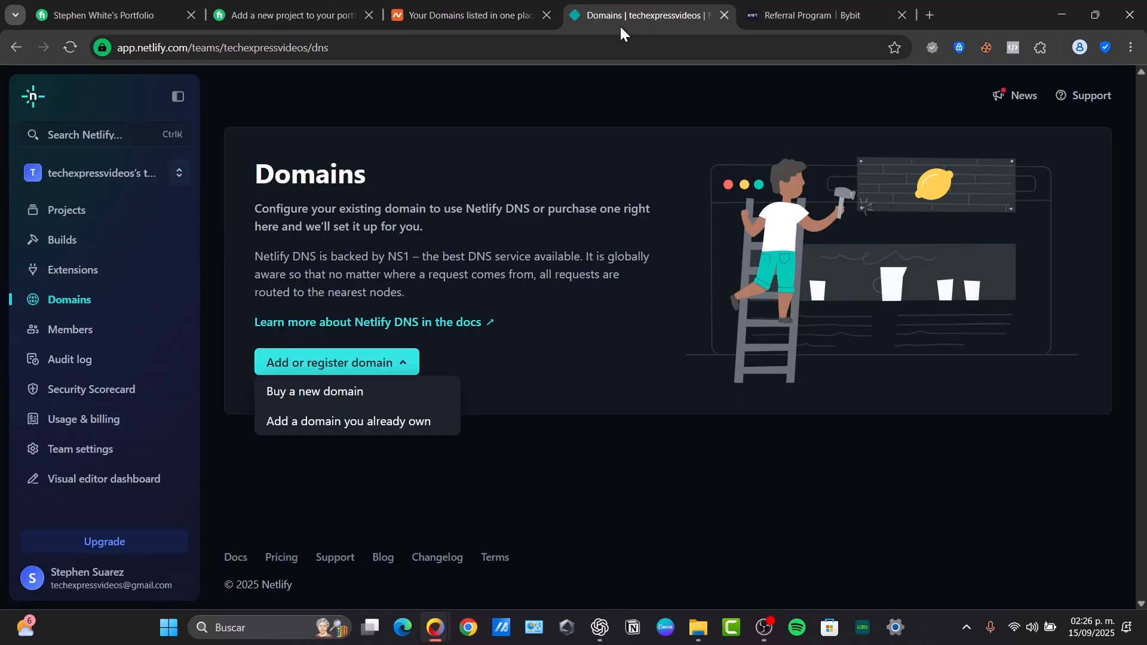
# Copy wstar.space from Namecheap into Netlify's add-your-own-domain field and verify it
pyautogui.click(334, 425)
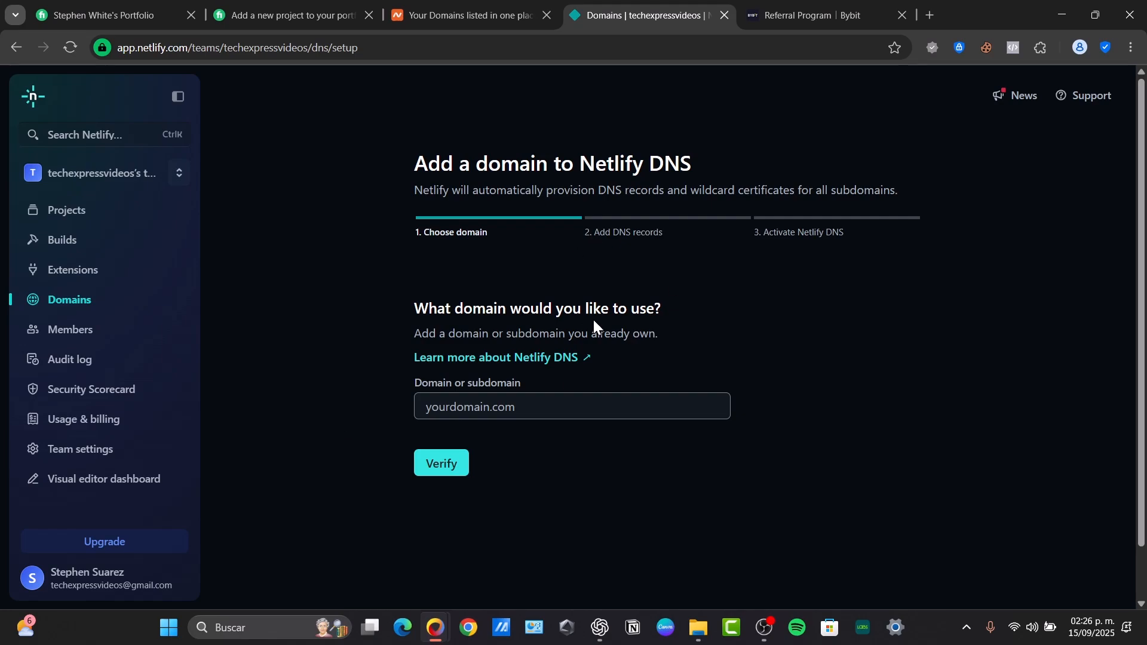
pyautogui.click(460, 15)
pyautogui.click(260, 401)
pyautogui.doubleClick(259, 402)
pyautogui.hotkey('ctrl', 'c')
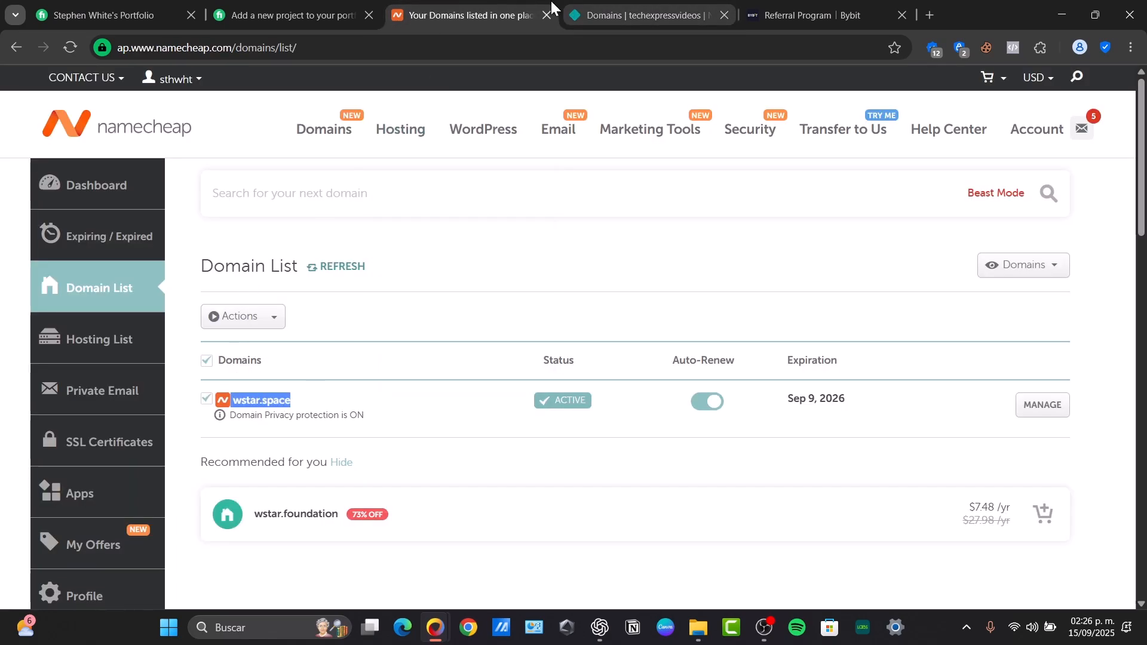
pyautogui.click(574, 14)
pyautogui.click(575, 401)
pyautogui.hotkey('ctrl', 'v')
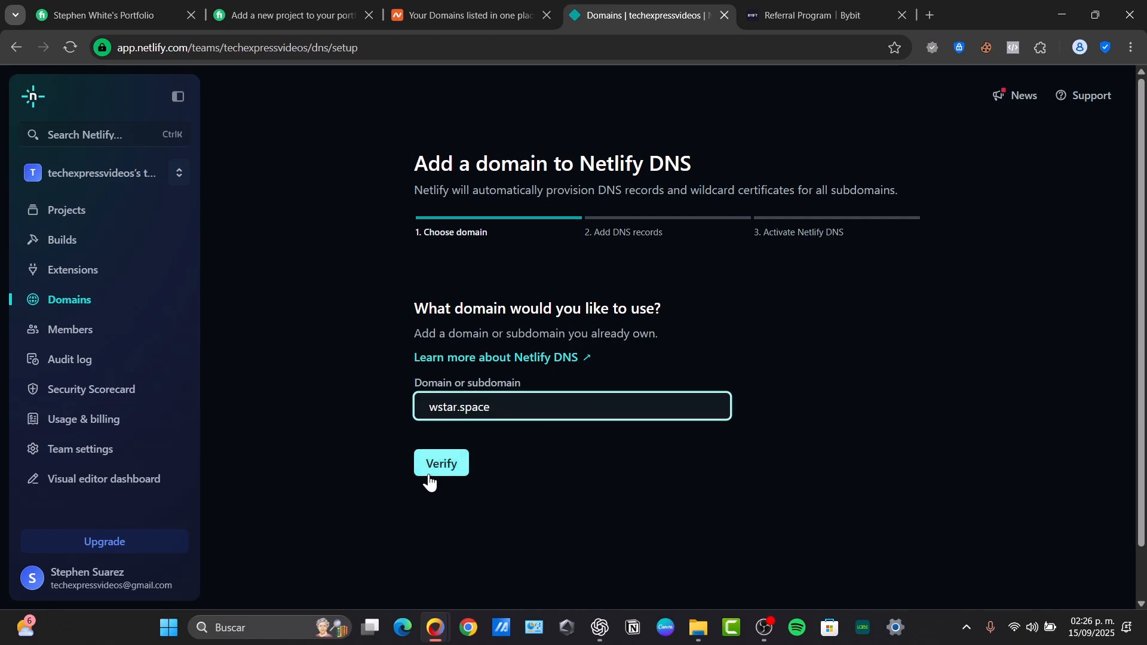
pyautogui.click(428, 476)
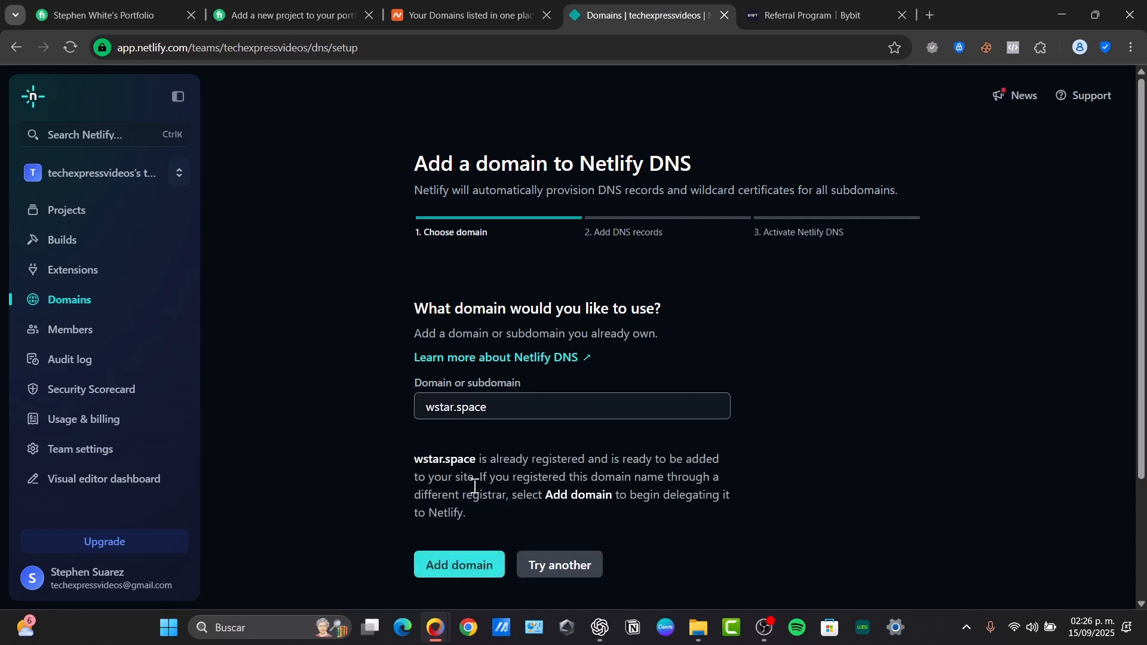
# Add wstar.space to Netlify DNS and start a new DNS record
pyautogui.scroll(-3, 596, 482)
pyautogui.moveTo(419, 295); pyautogui.dragTo(741, 352)
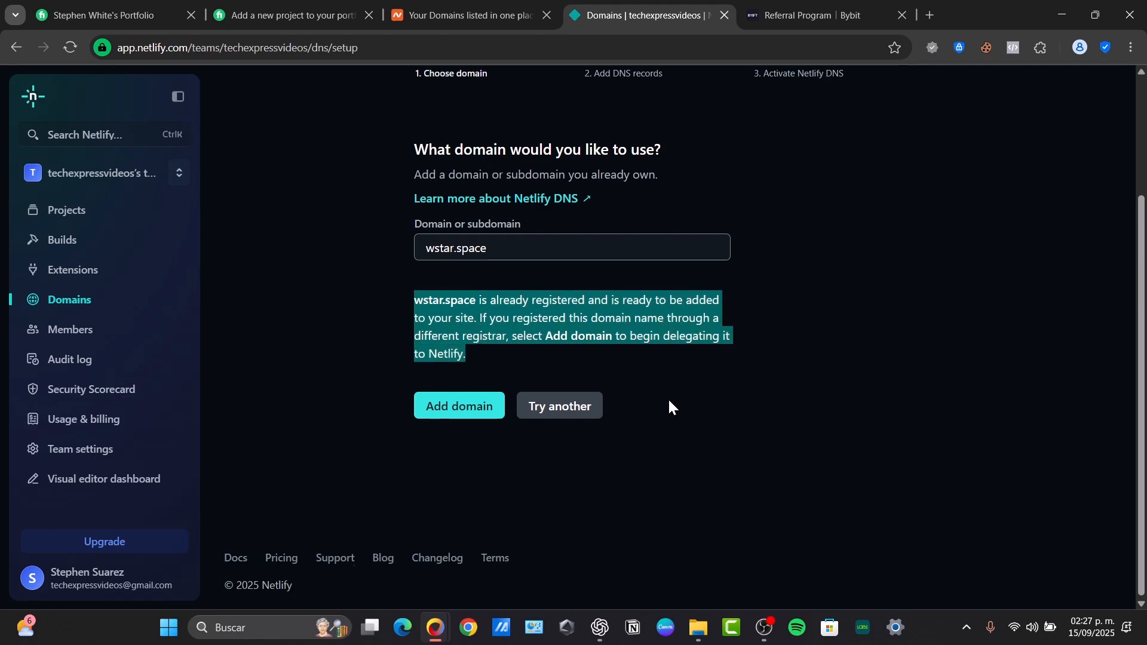
pyautogui.scroll(3, 668, 397)
pyautogui.click(475, 571)
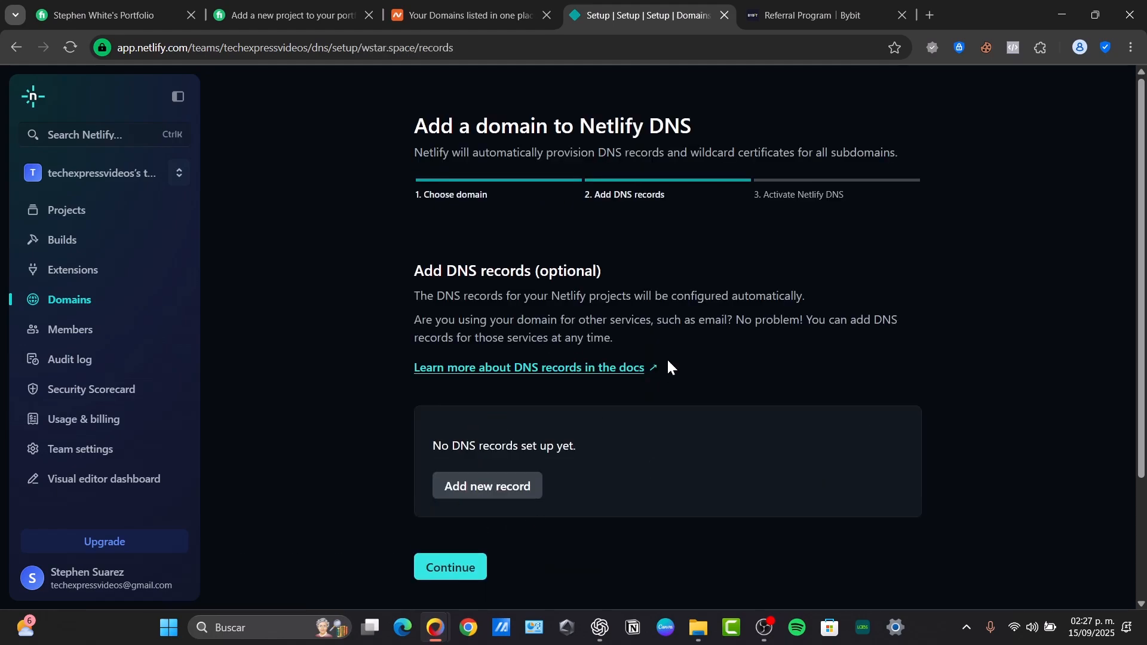
pyautogui.click(512, 504)
# Leave Netlify's new DNS record form empty and return to Namecheap's Domain List for wstar.space
pyautogui.click(556, 428)
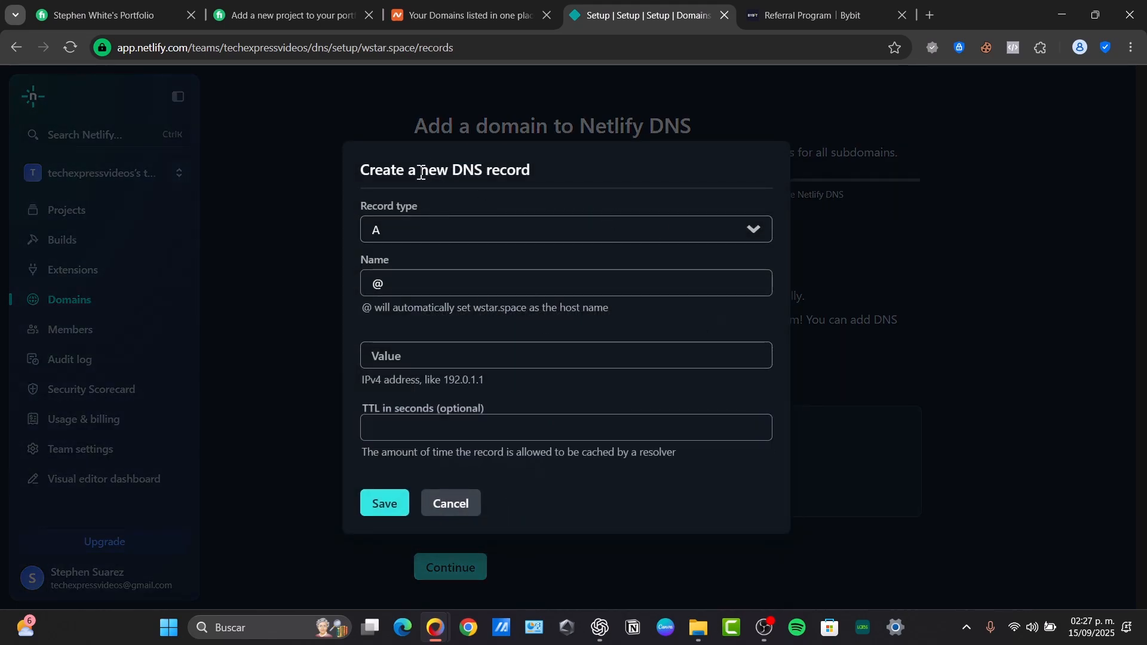
pyautogui.moveTo(421, 173); pyautogui.dragTo(593, 174)
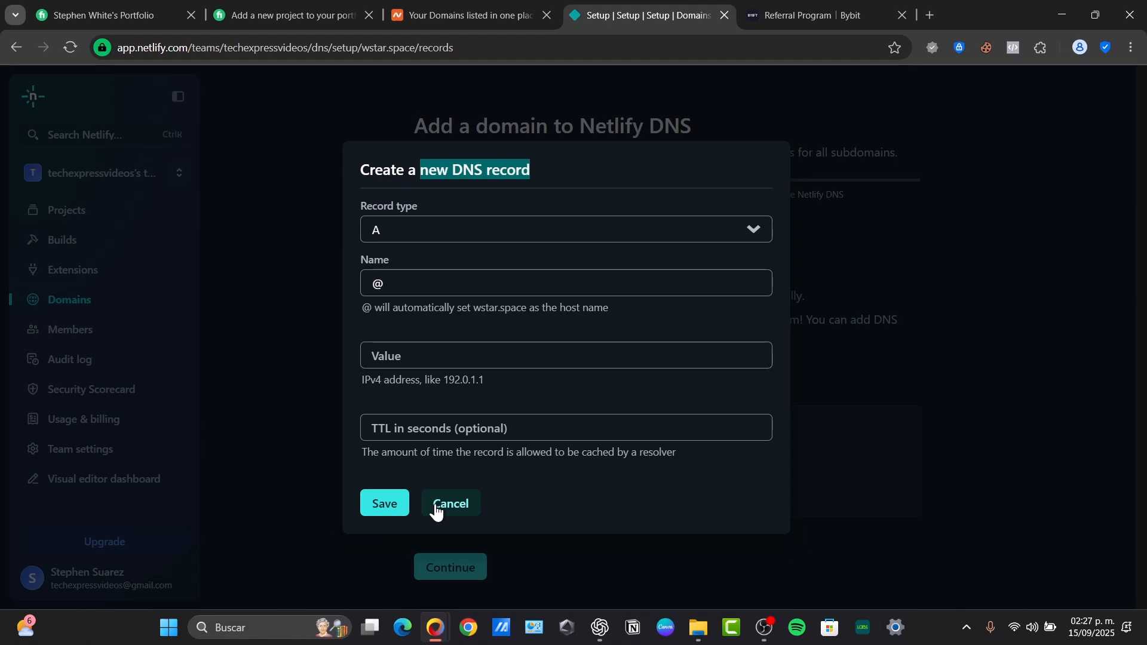
pyautogui.click(463, 14)
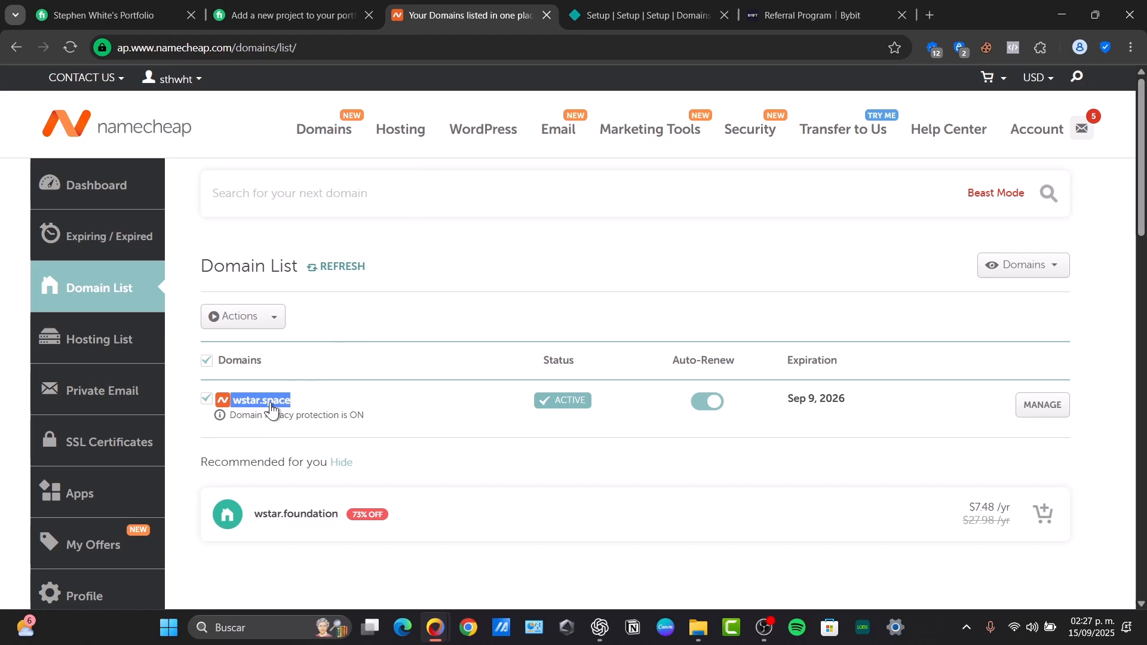
# Open the Advanced DNS tab for wstar.space and add an empty host record row
pyautogui.click(1055, 406)
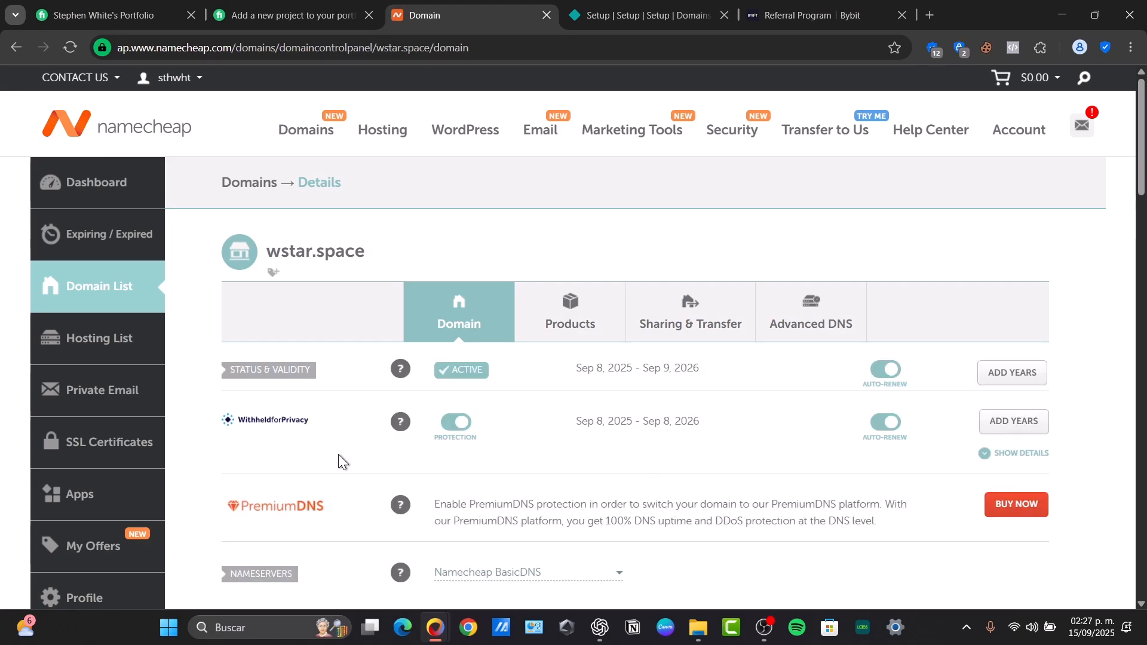
pyautogui.click(791, 325)
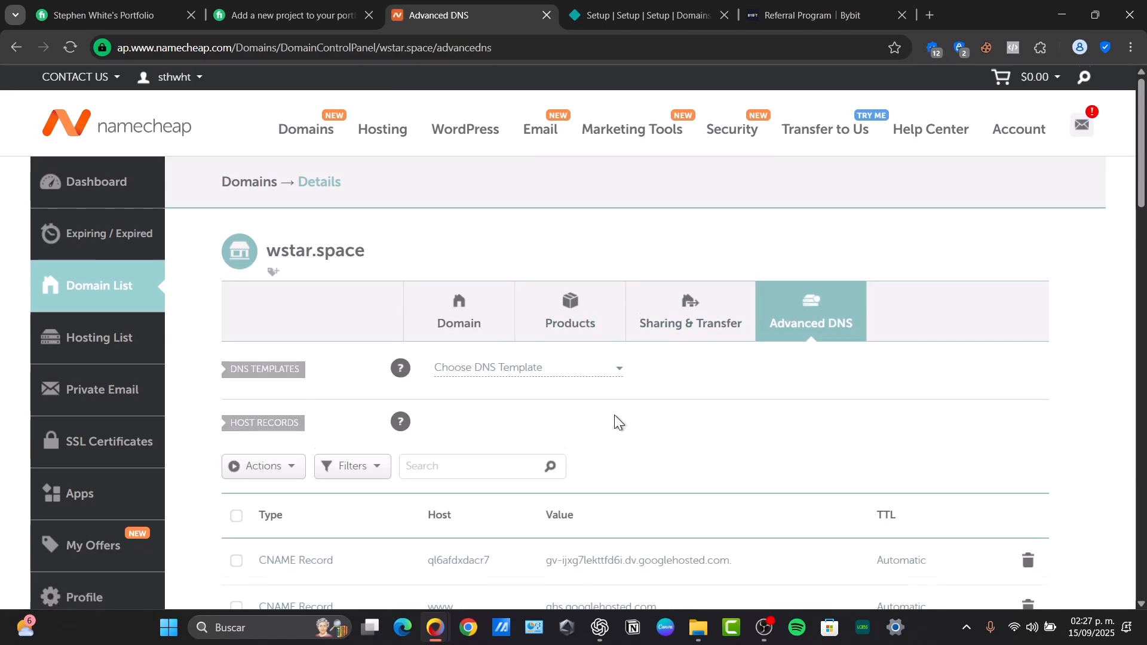
pyautogui.scroll(-3, 614, 422)
pyautogui.scroll(-3, 488, 482)
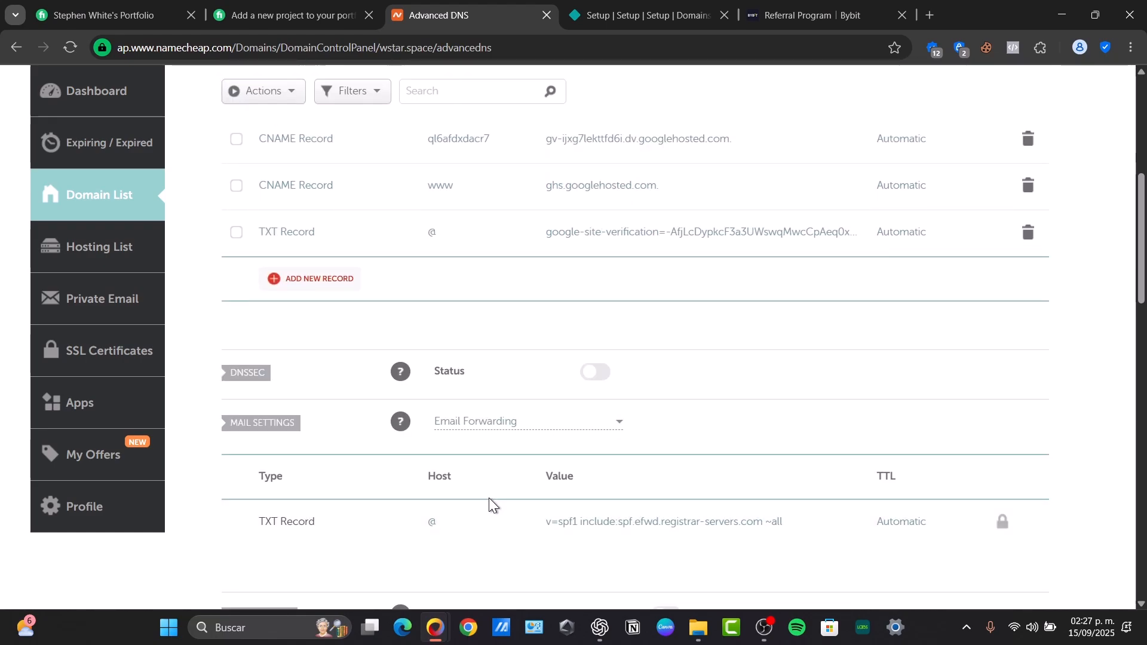
pyautogui.scroll(-5, 489, 499)
pyautogui.scroll(2, 489, 498)
pyautogui.scroll(6, 489, 499)
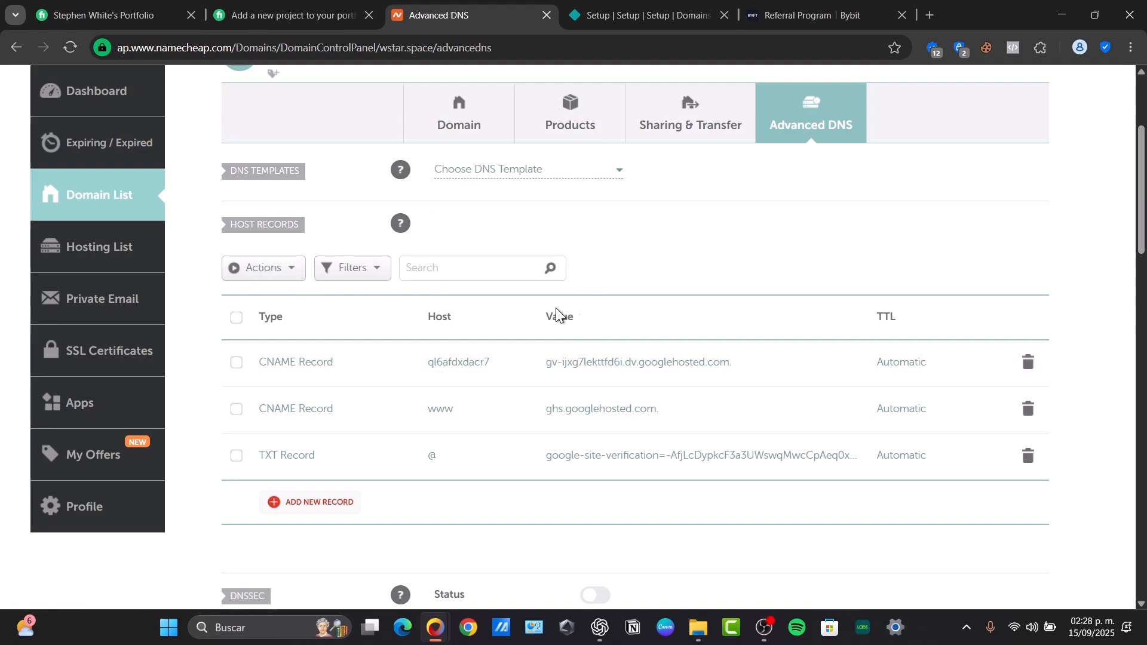
pyautogui.click(332, 506)
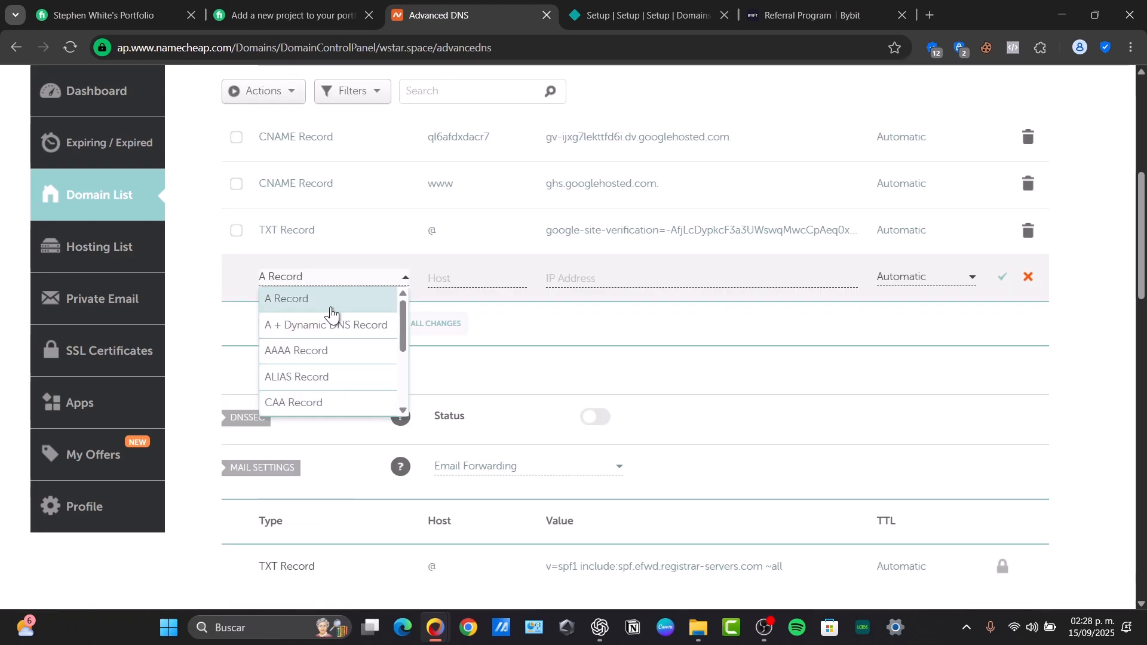
# Set the new host record to CNAME Record with host www, leaving target empty
pyautogui.scroll(-2, 345, 364)
pyautogui.click(325, 301)
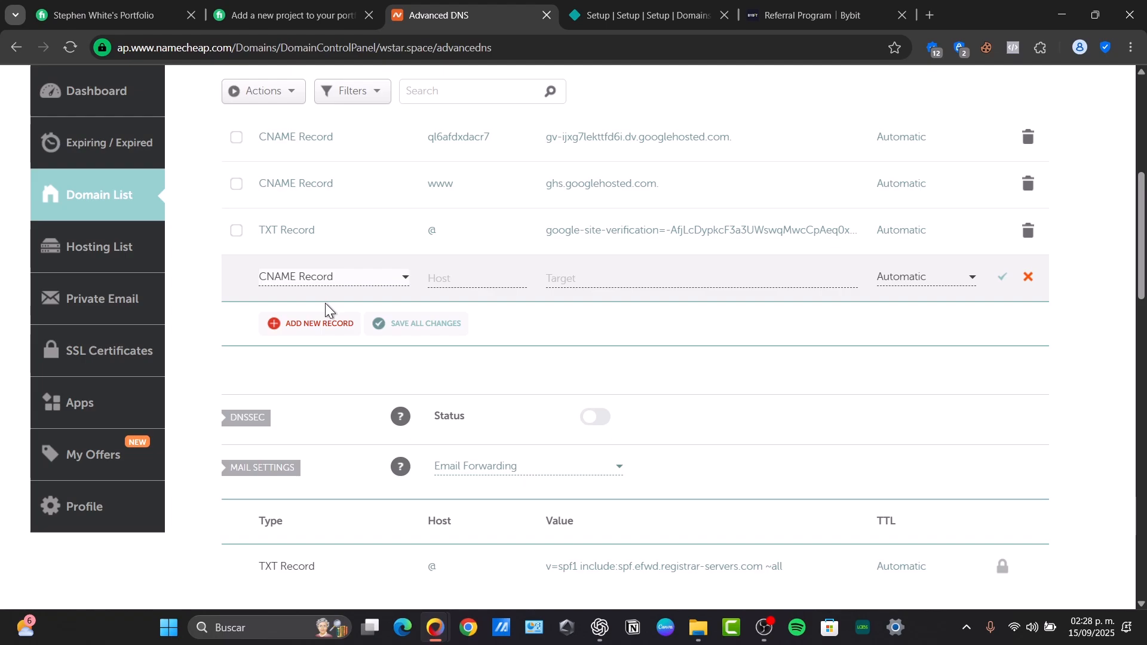
pyautogui.click(442, 276)
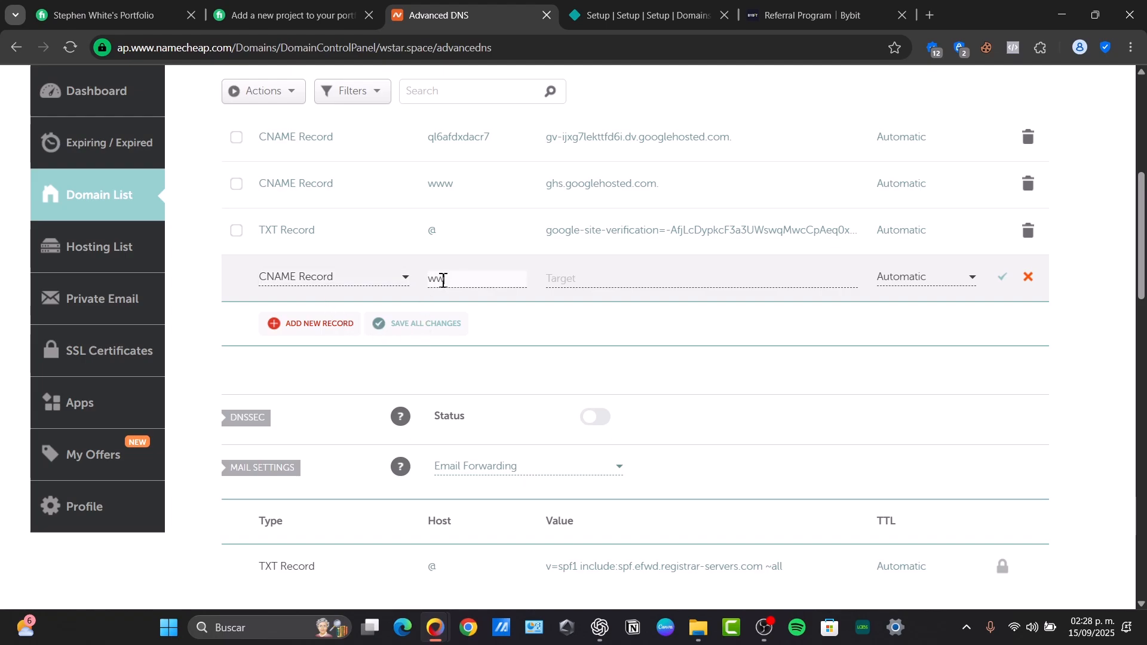
pyautogui.click(575, 286)
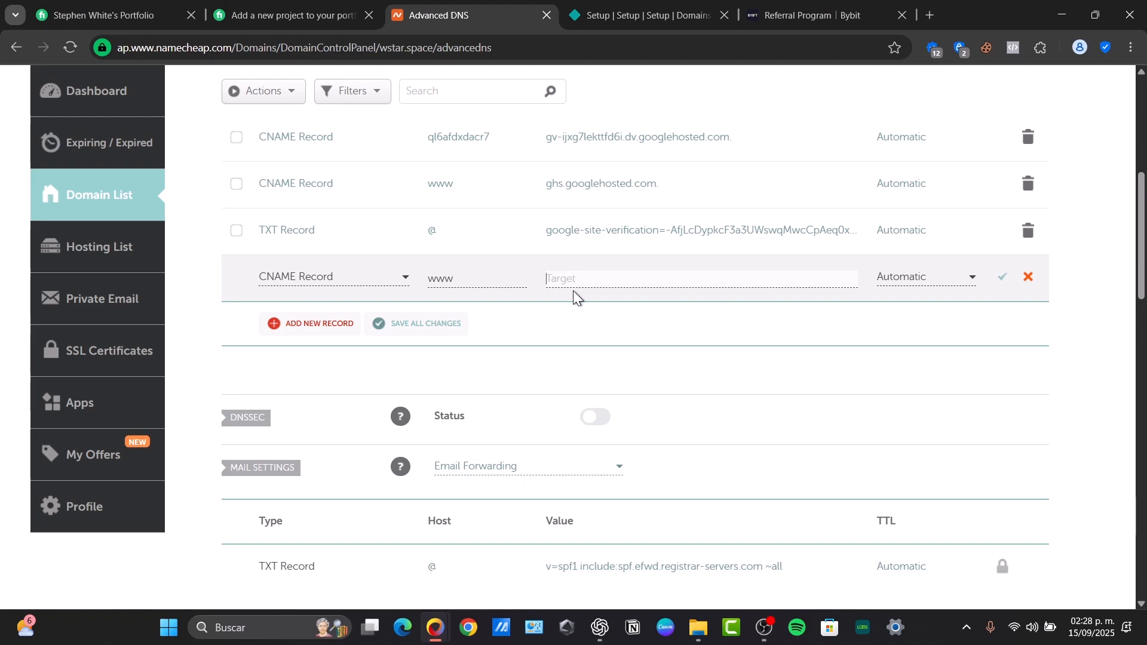
# Cancel Netlify's DNS record dialog, view wstar.space's domain page, then return to Projects with jade-gelato-1437a2
pyautogui.click(276, 6)
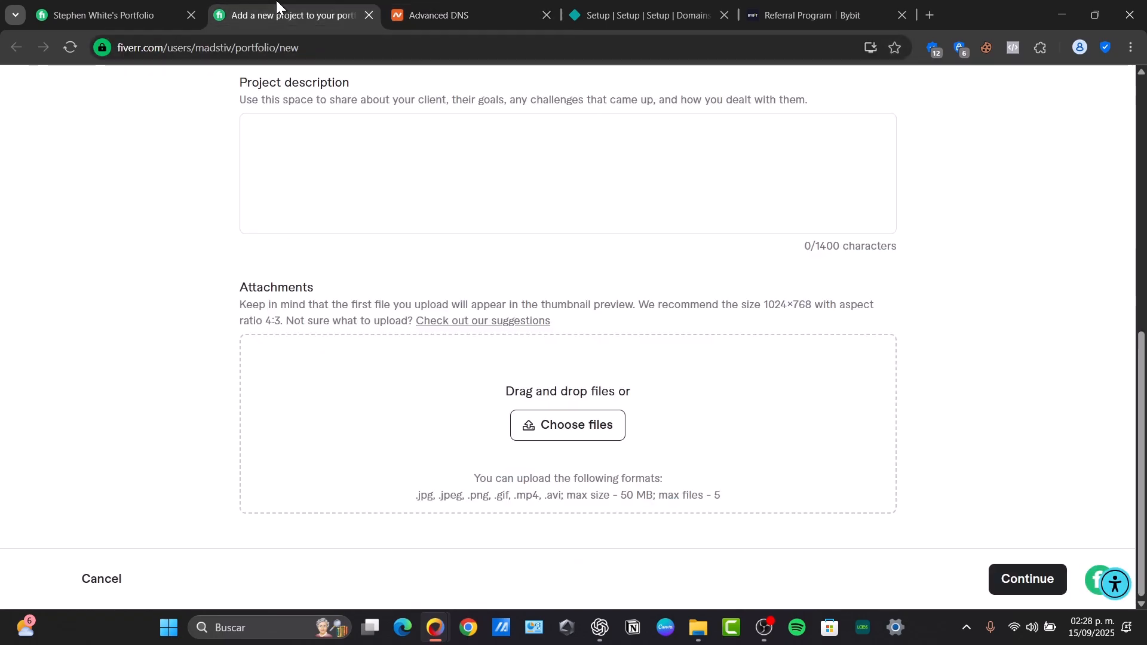
pyautogui.click(634, 6)
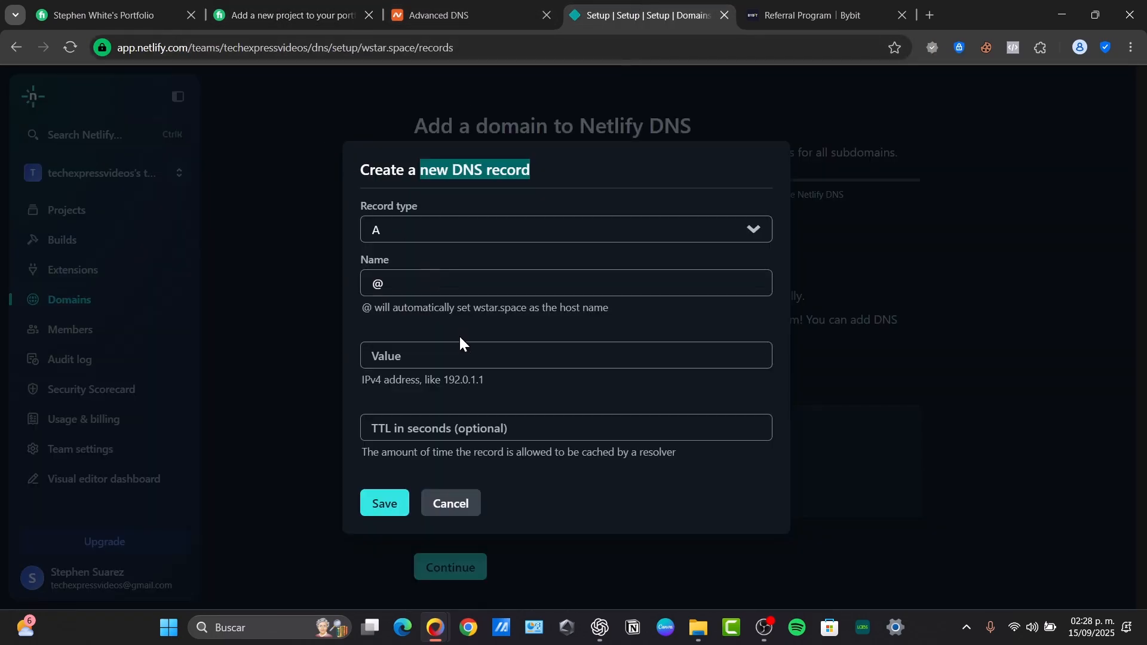
pyautogui.click(795, 177)
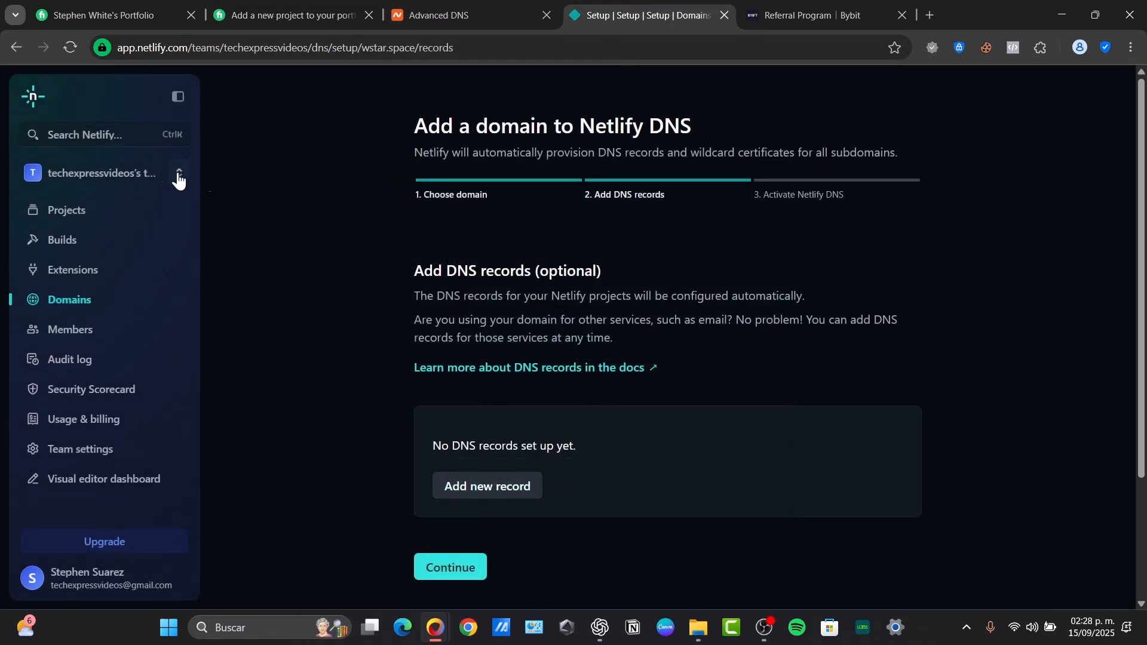
pyautogui.click(141, 179)
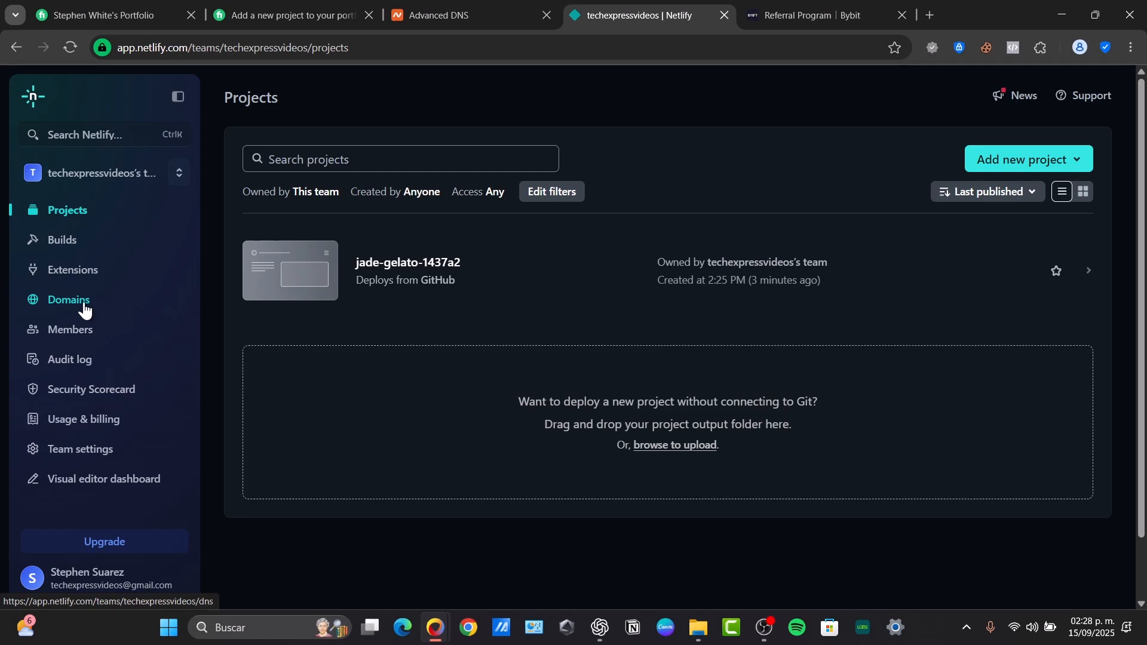
pyautogui.click(85, 312)
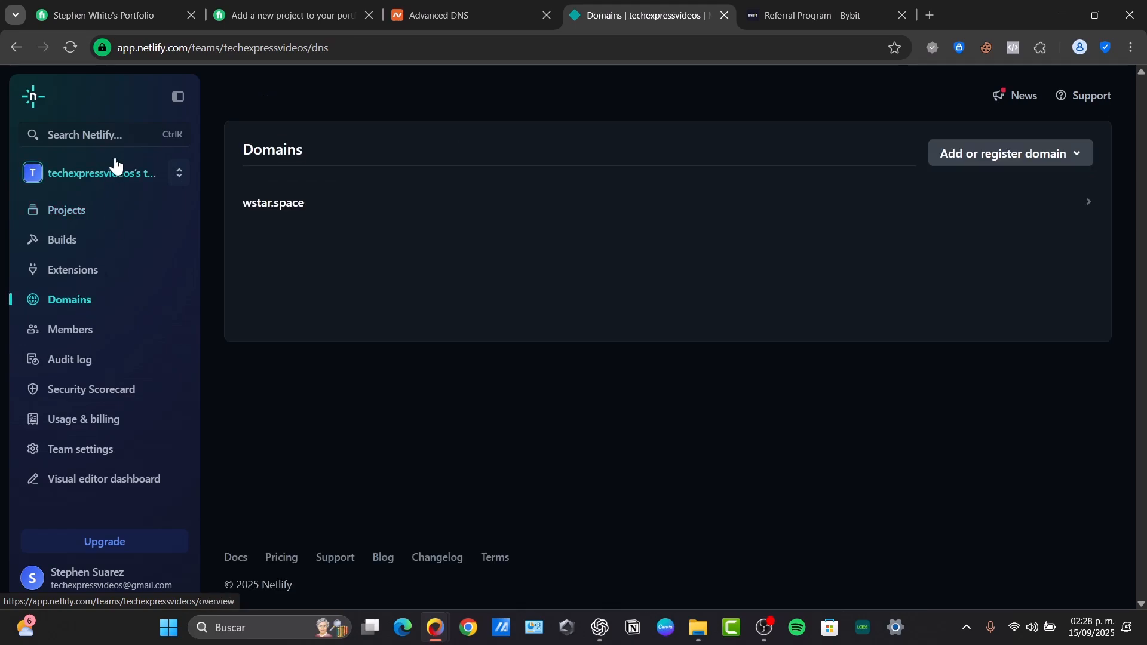
pyautogui.click(275, 206)
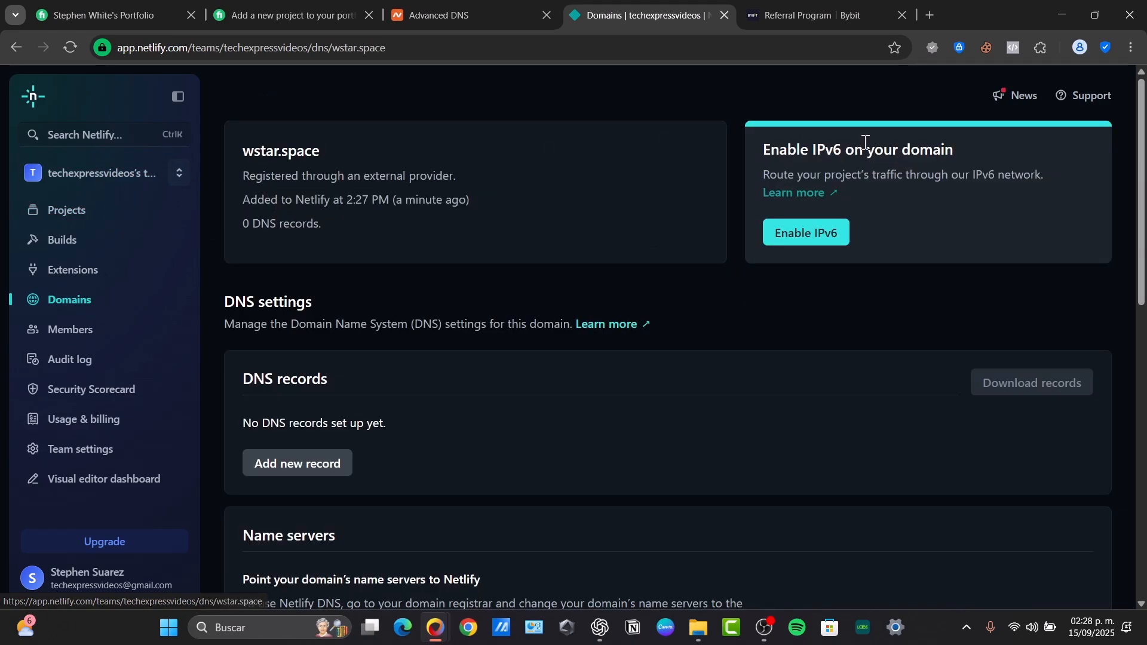
pyautogui.click(89, 219)
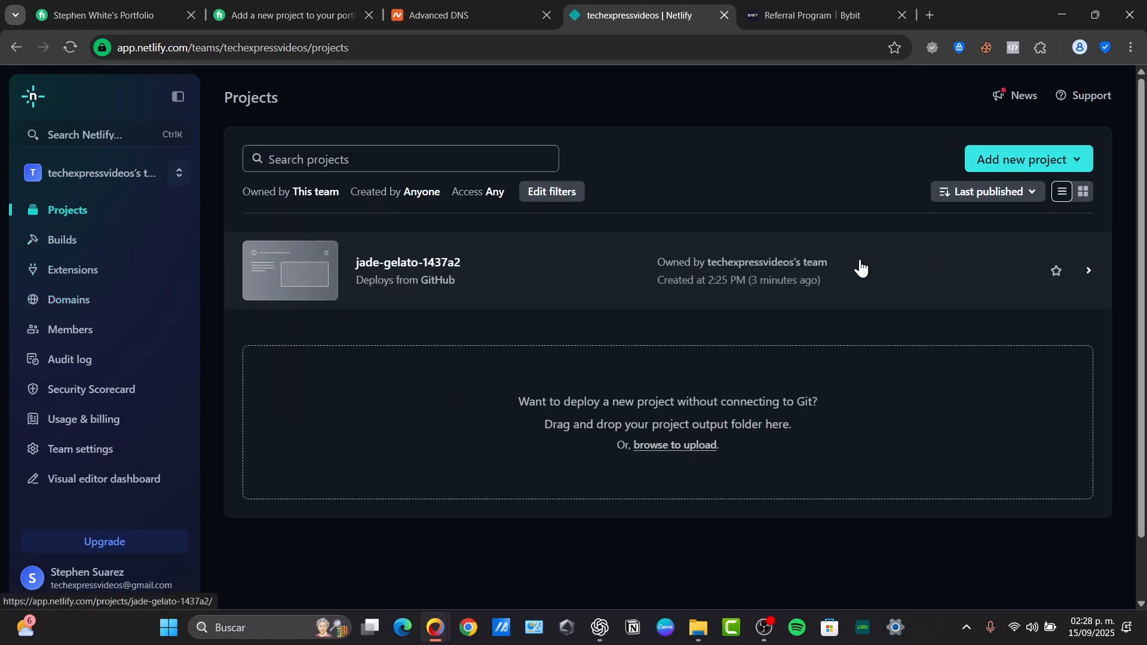
# Open the jade-gelato-1437a2 project overview and select its name jade-gelato-1437a2 for copying
pyautogui.click(460, 282)
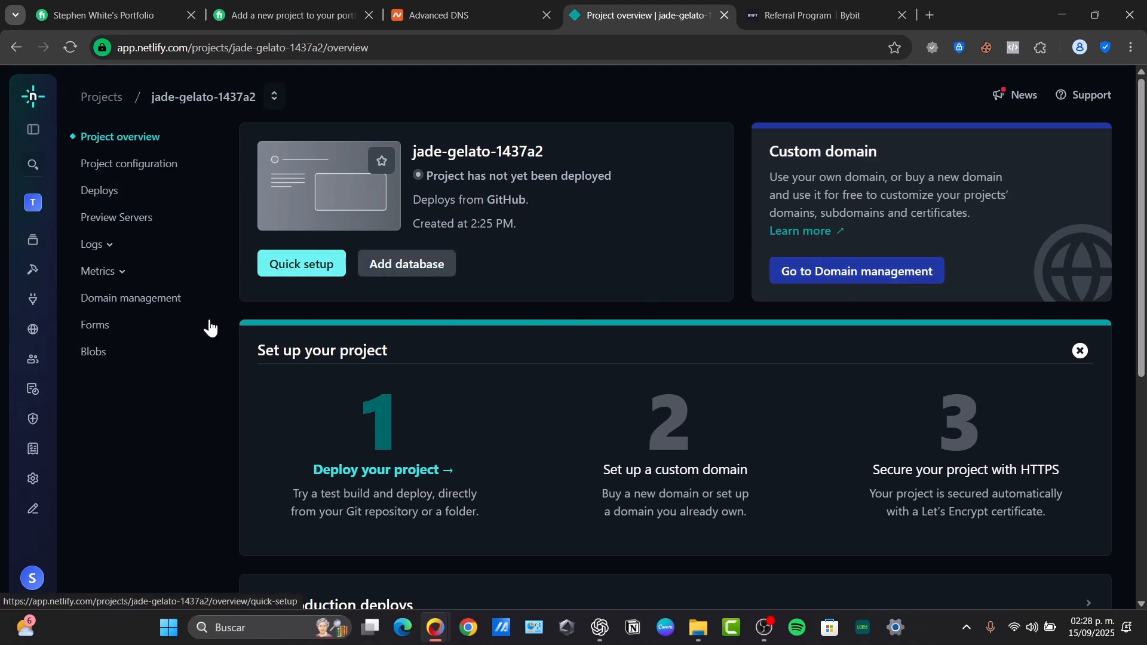
pyautogui.scroll(-5, 501, 364)
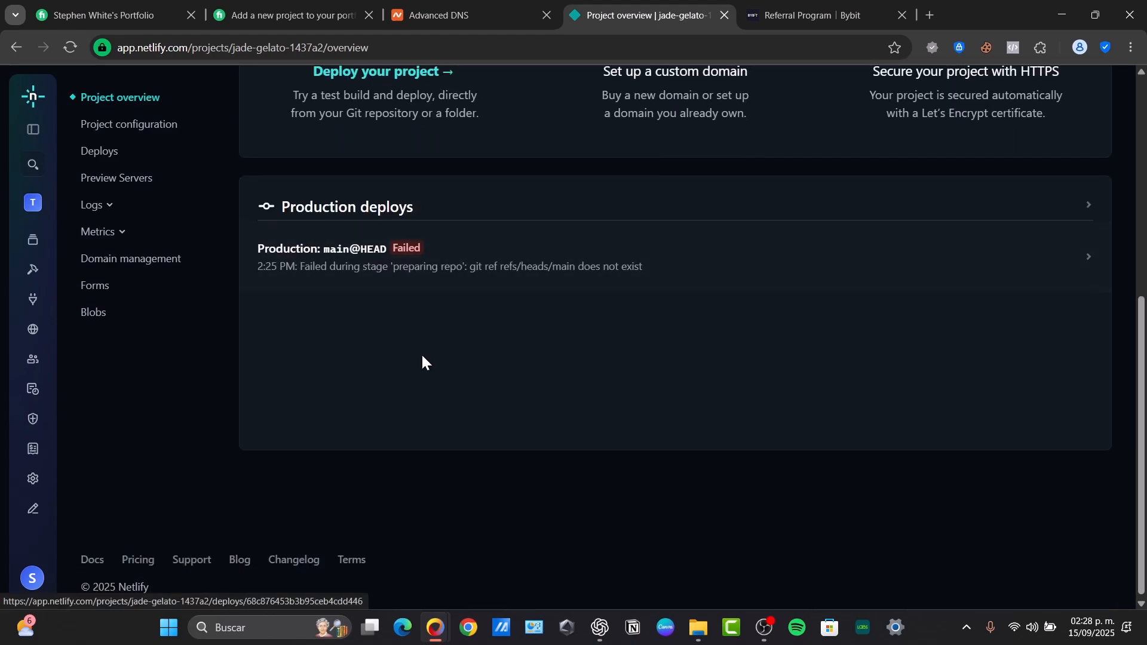
pyautogui.scroll(5, 418, 353)
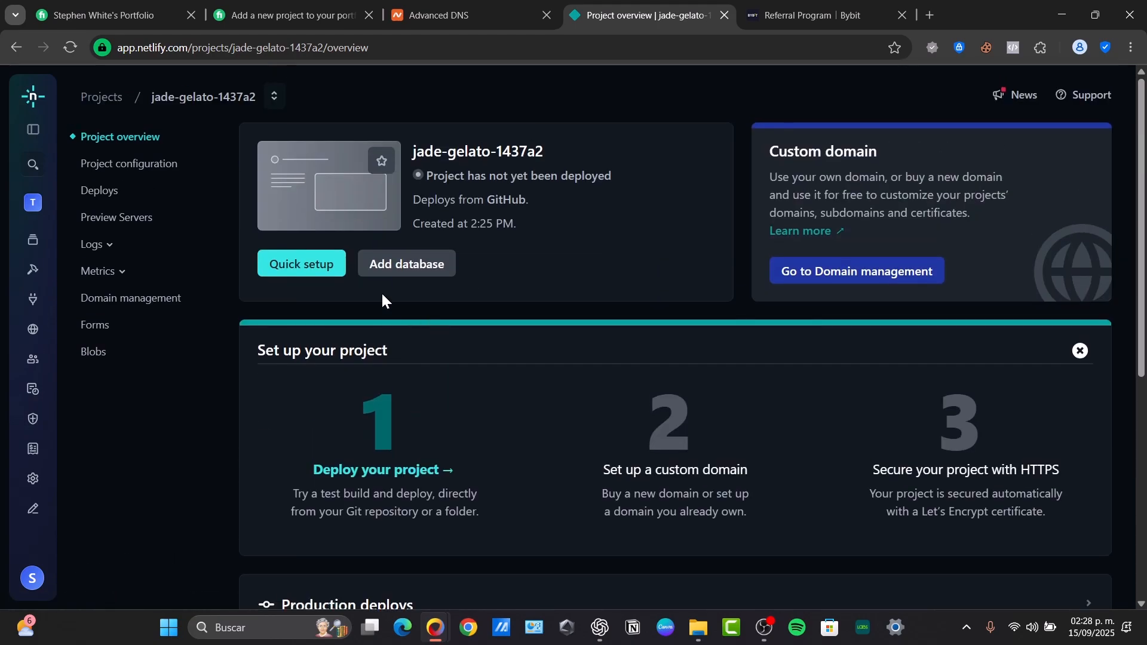
pyautogui.tripleClick(457, 156)
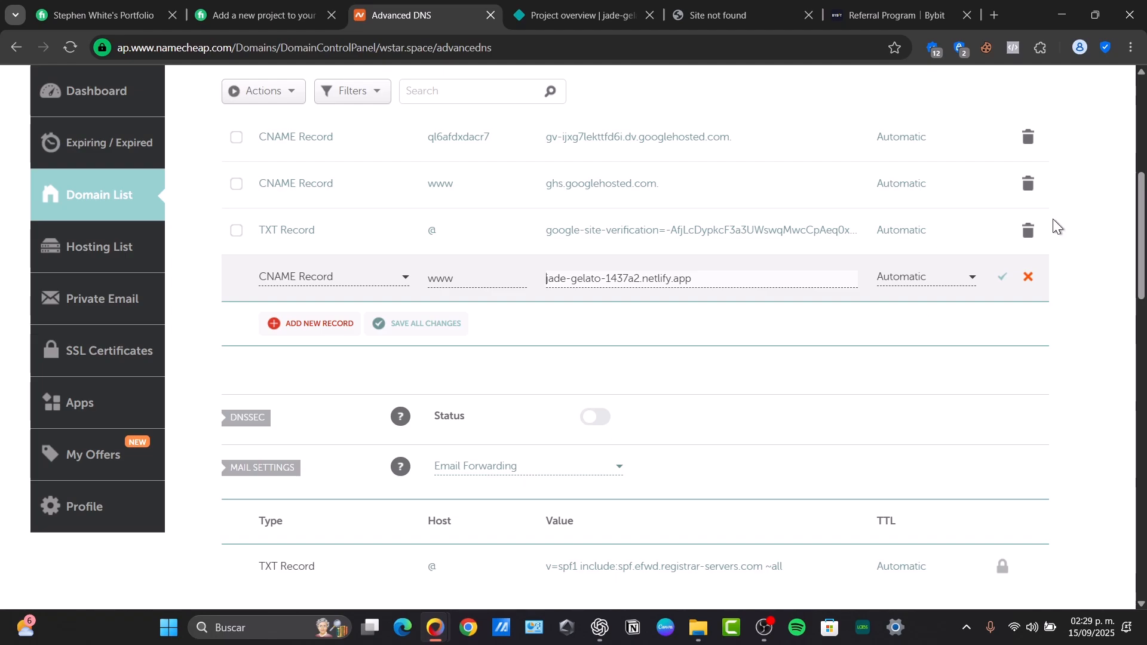
# Discard the unsaved www CNAME row in Namecheap and return to the Netlify project overview
pyautogui.click(1028, 277)
pyautogui.click(577, 15)
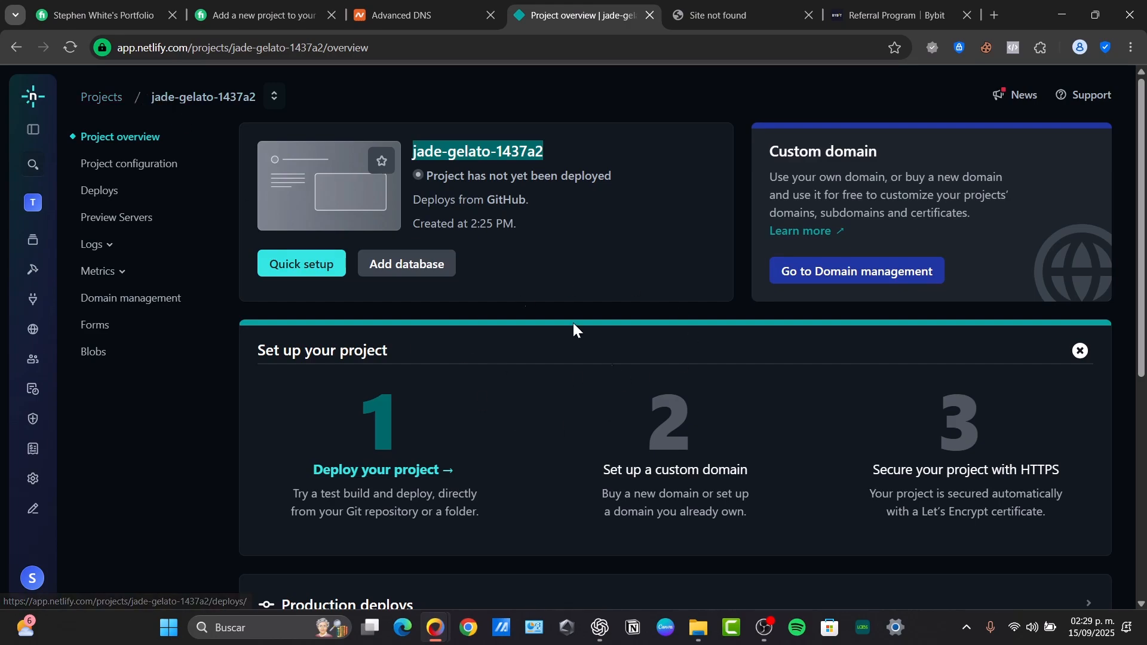
# Open Domain management for jade-gelato-1437a2, review the page, and close the Namecheap Advanced DNS tab
pyautogui.click(899, 278)
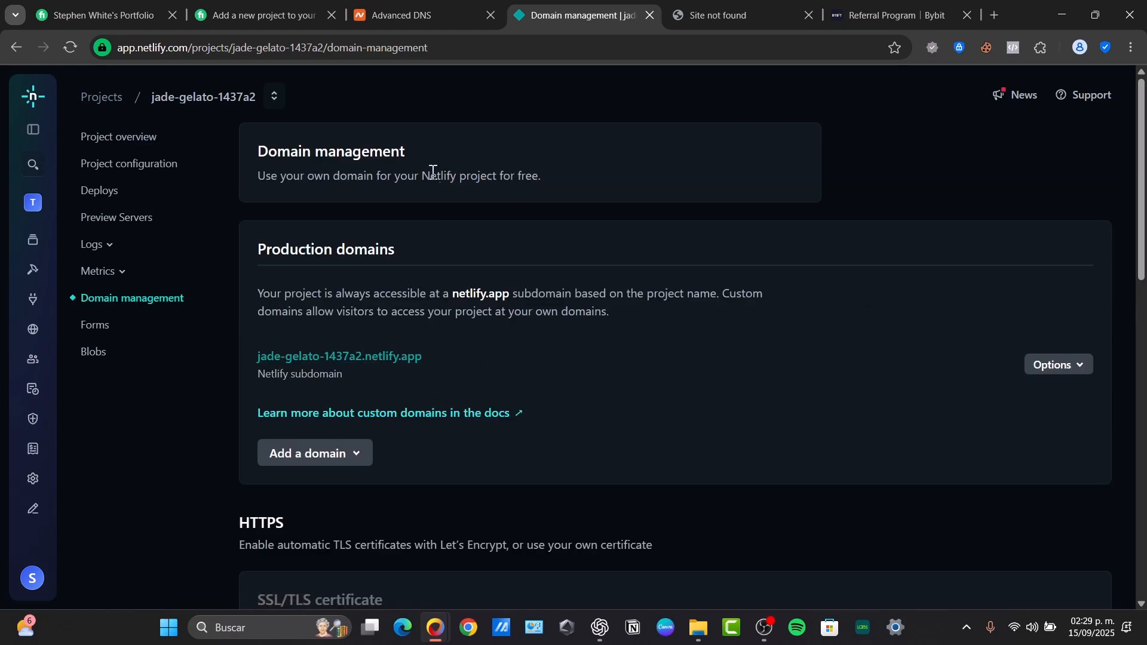
pyautogui.scroll(-10, 532, 383)
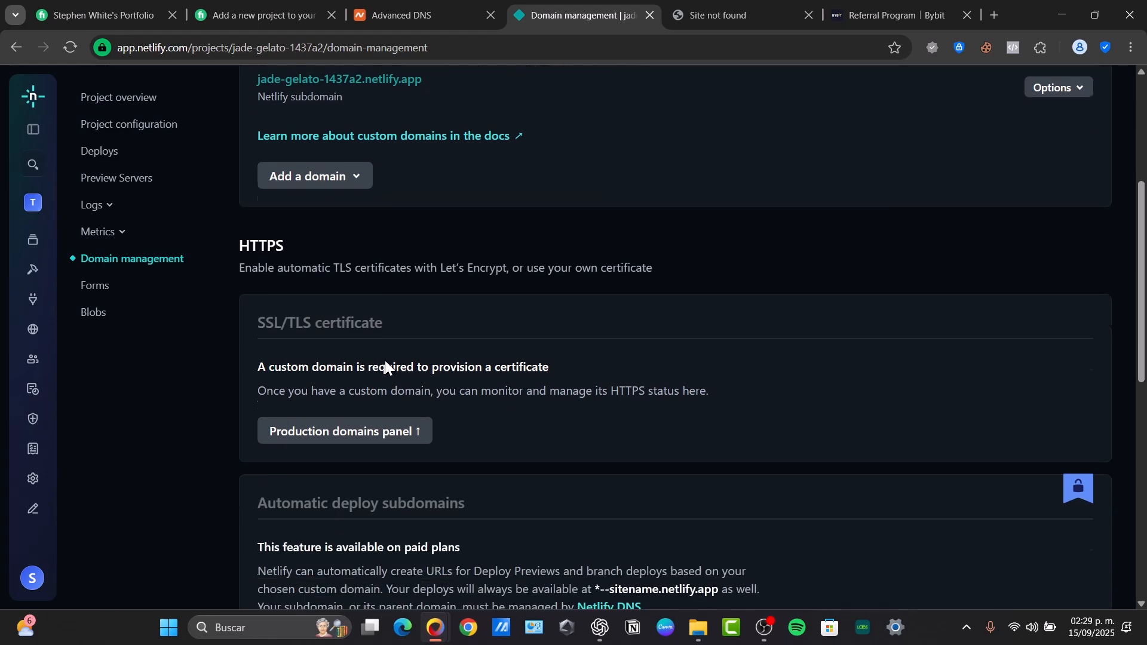
pyautogui.scroll(-3, 402, 382)
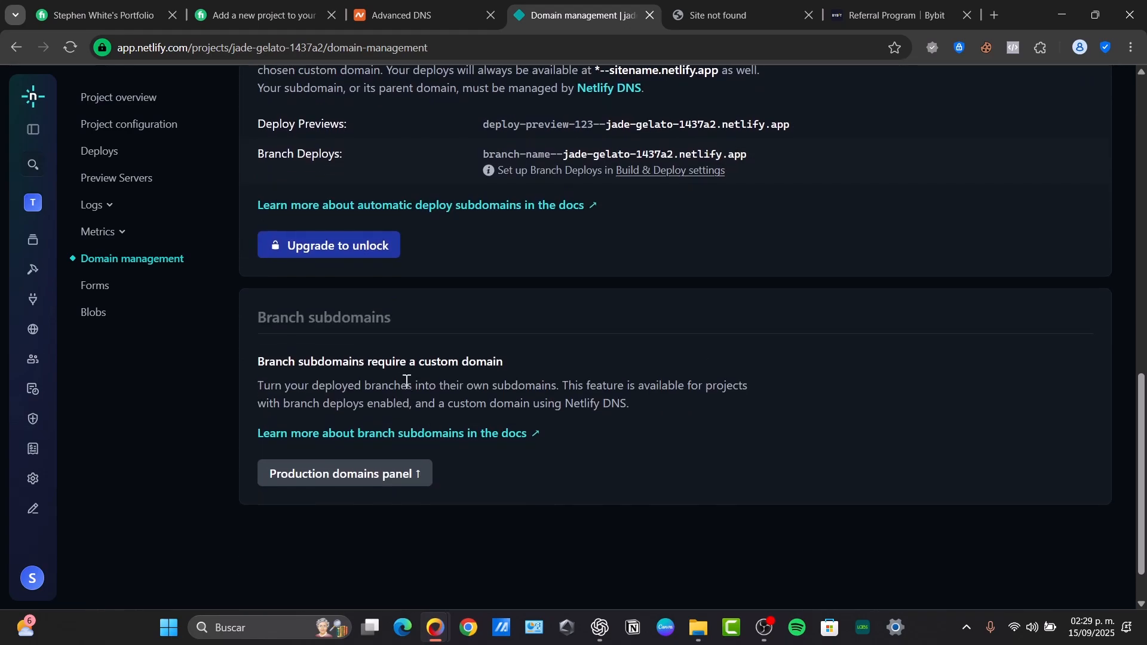
pyautogui.scroll(13, 404, 385)
pyautogui.scroll(-13, 406, 389)
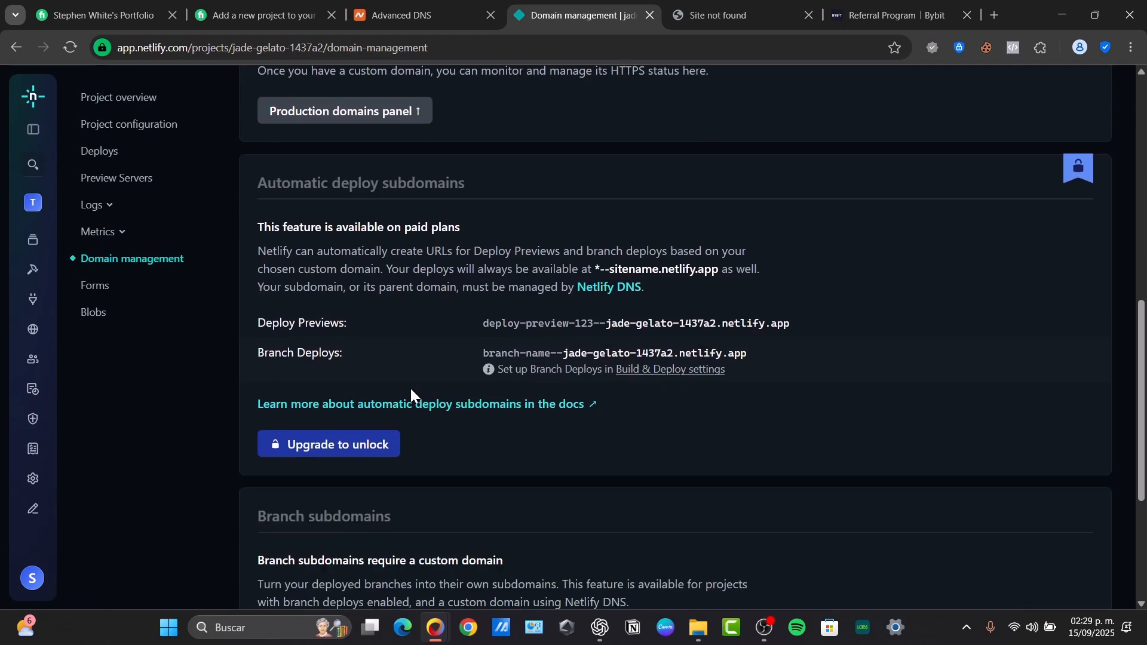
pyautogui.moveTo(318, 307); pyautogui.dragTo(405, 315)
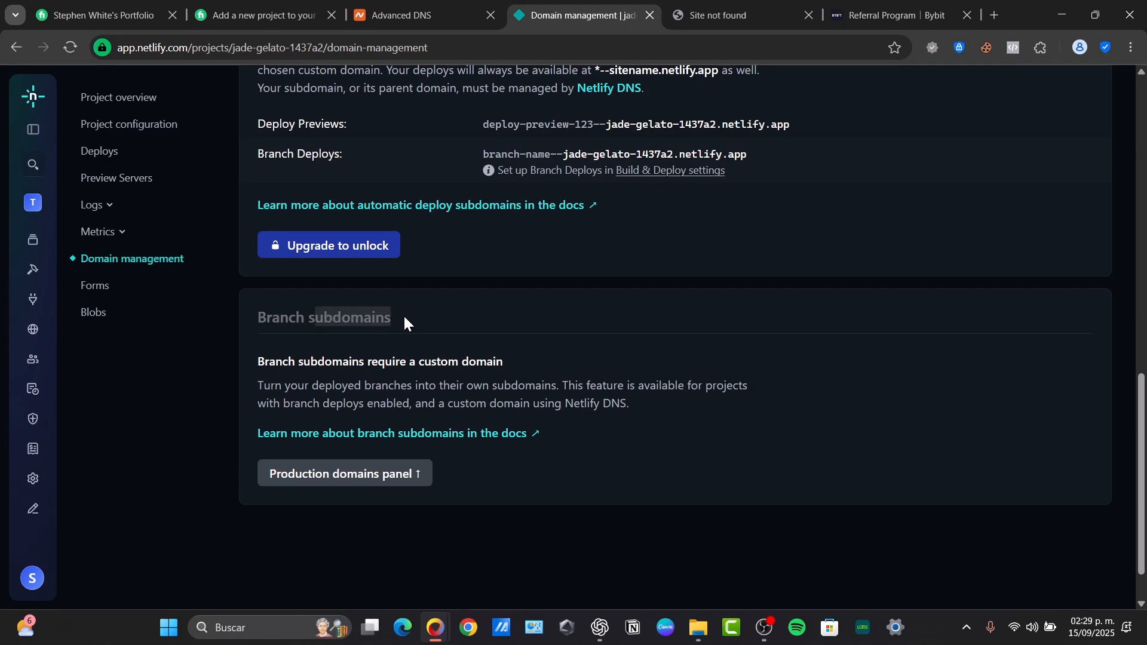
pyautogui.scroll(3, 403, 314)
pyautogui.moveTo(273, 193); pyautogui.dragTo(512, 170)
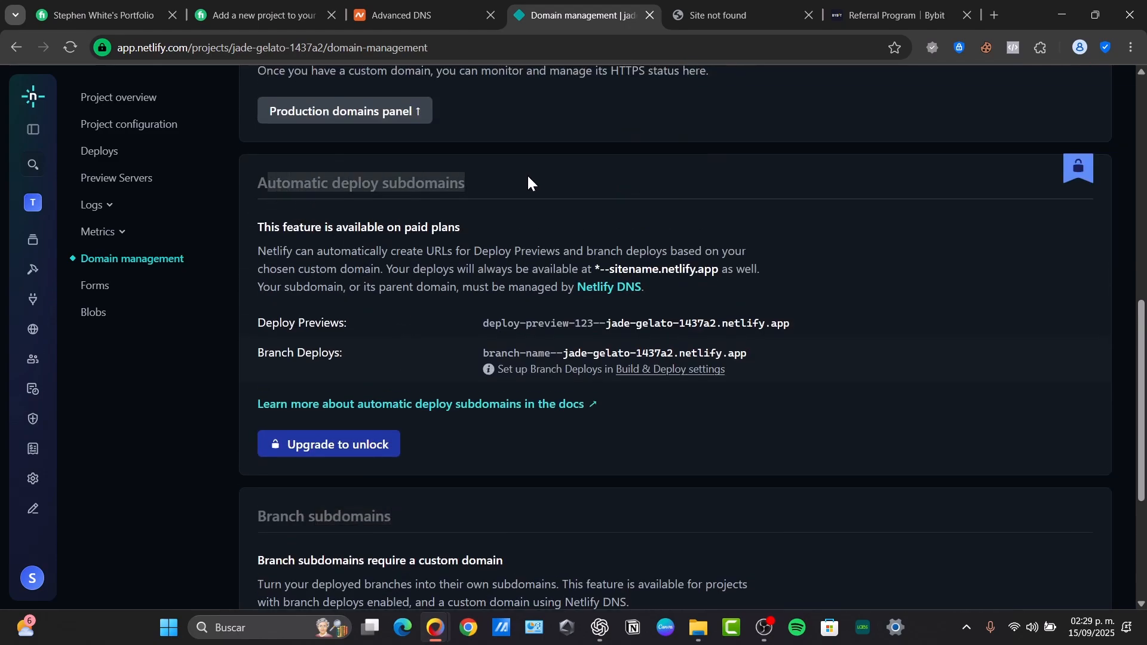
pyautogui.click(526, 174)
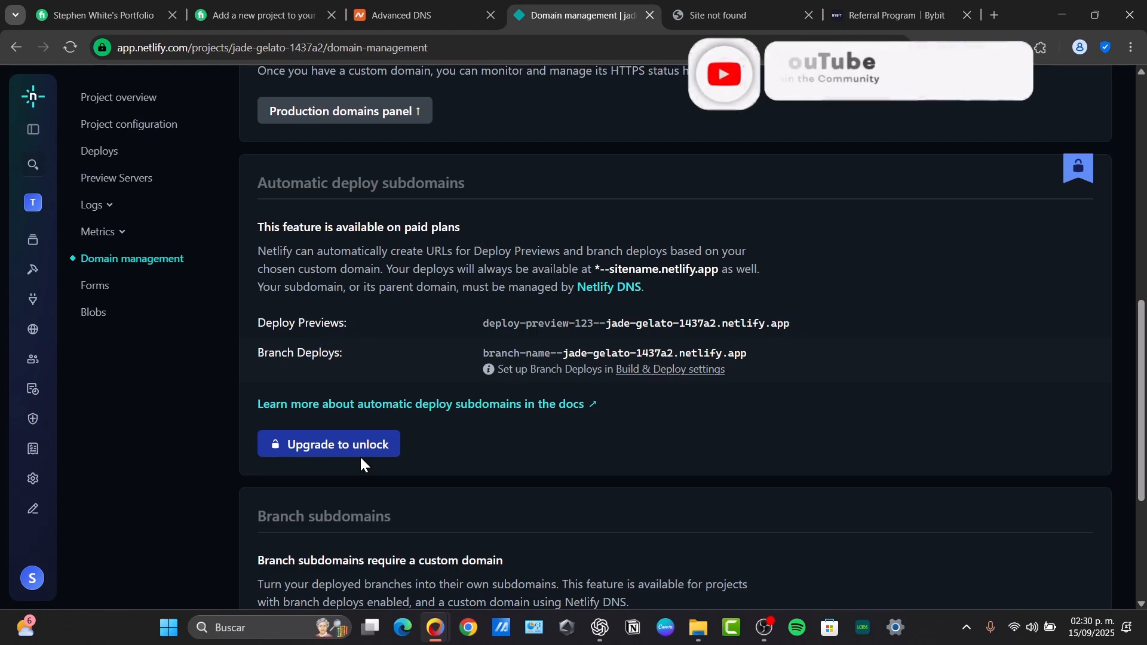
pyautogui.click(490, 15)
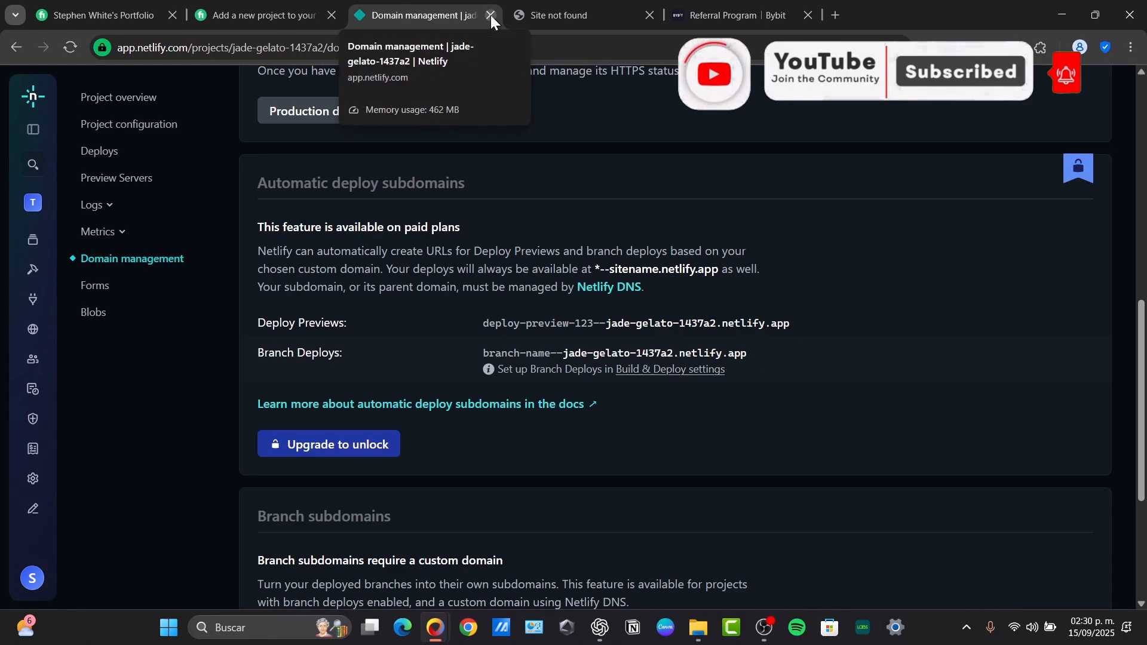